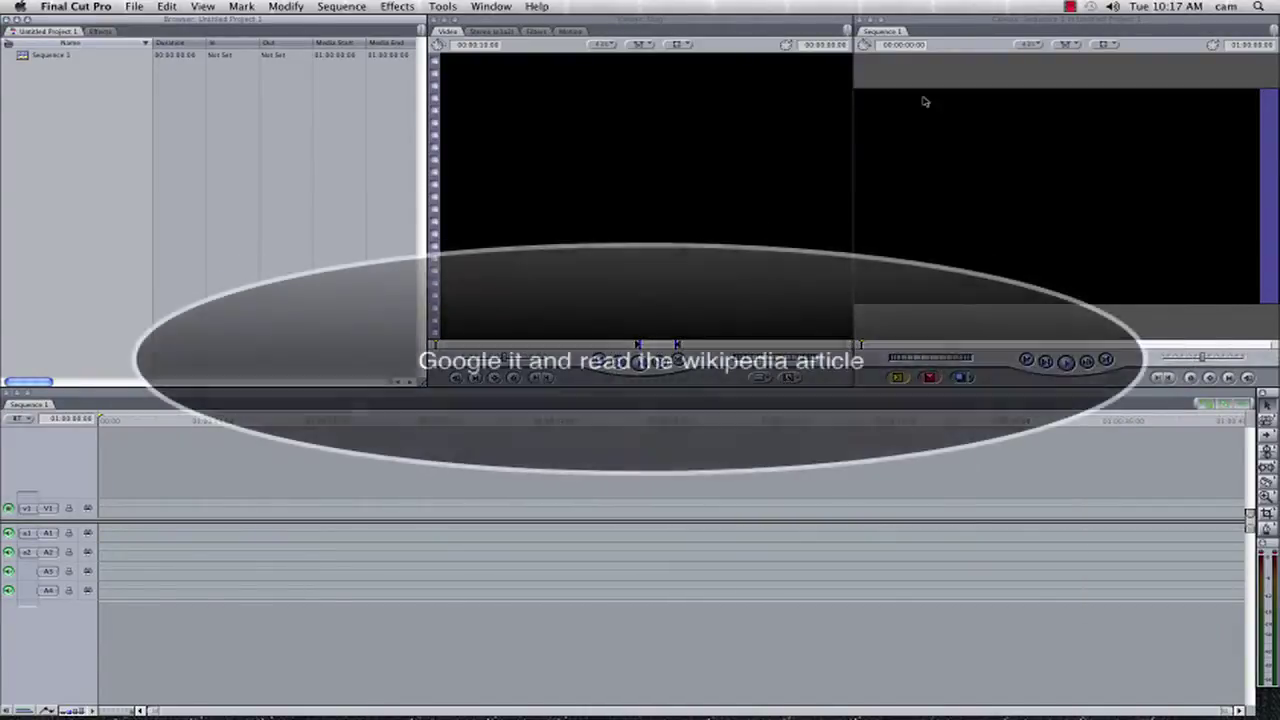
# Import the 3062-2 and 3062-11 footage files from the desktop into the Browser
pyautogui.press('F11')
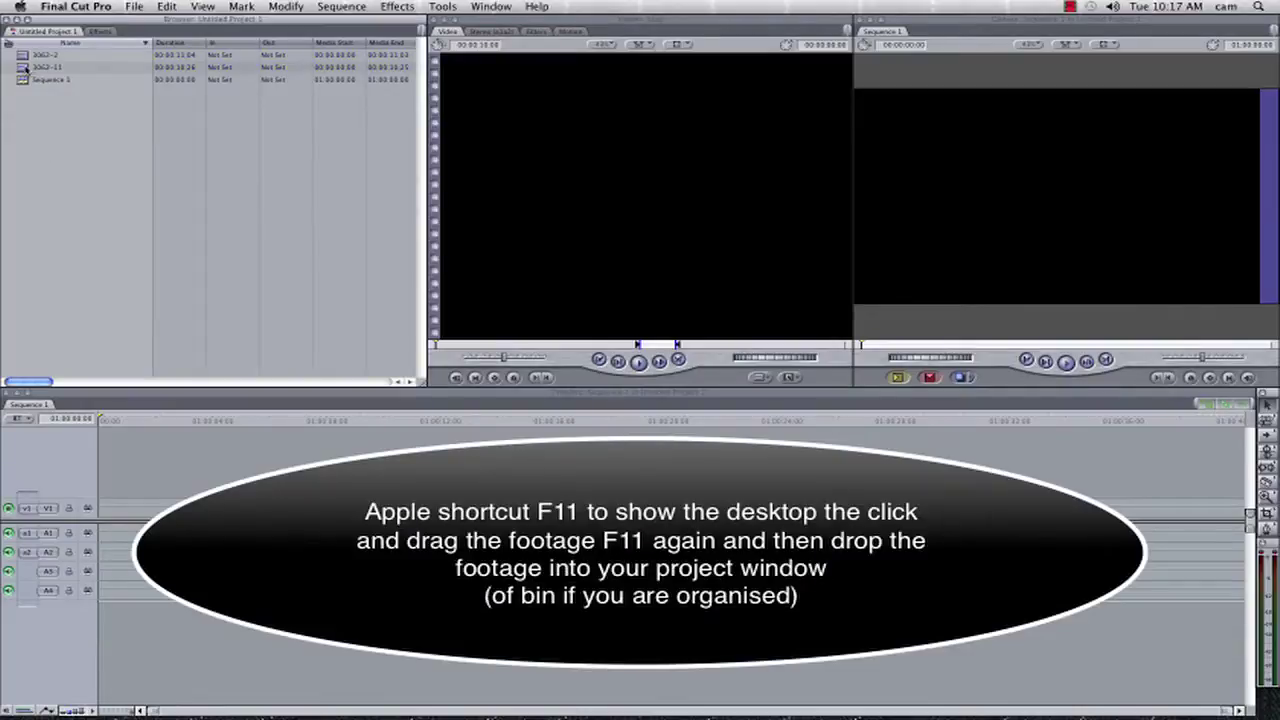
# Preview both clips, then place 3062-11 on V1 and match the sequence settings to it
pyautogui.doubleClick(24, 68)
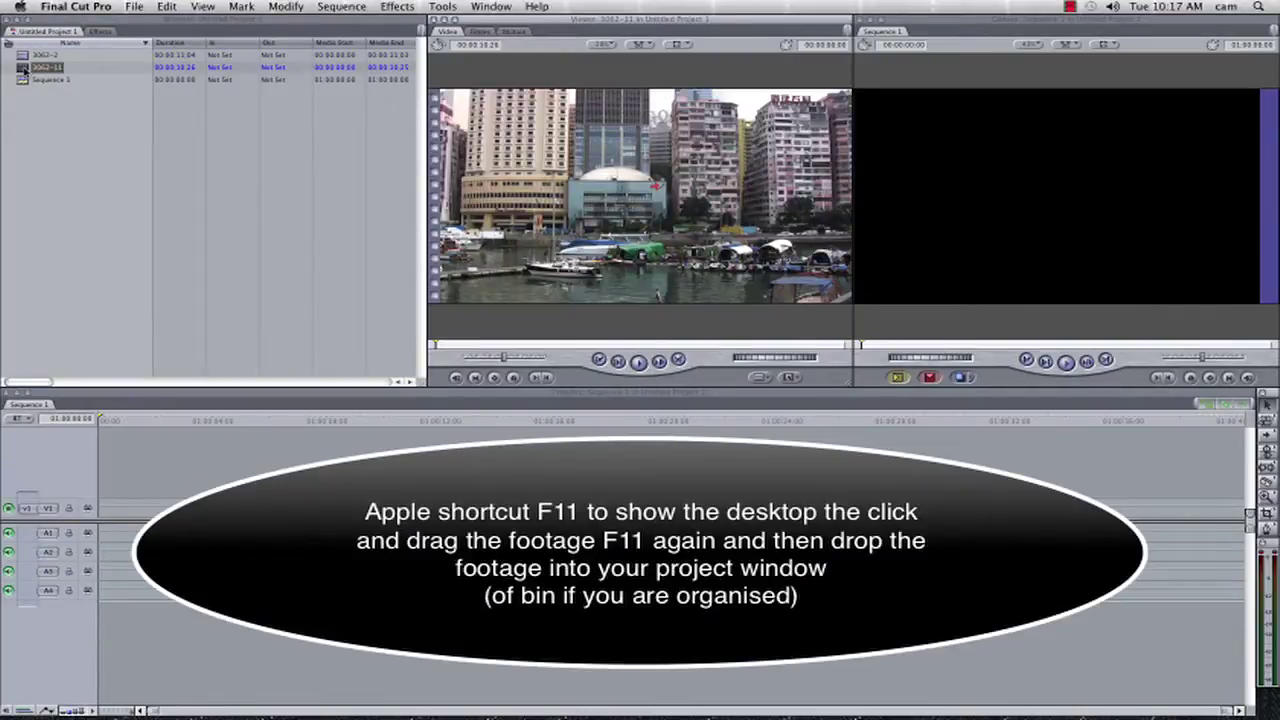
pyautogui.doubleClick(24, 55)
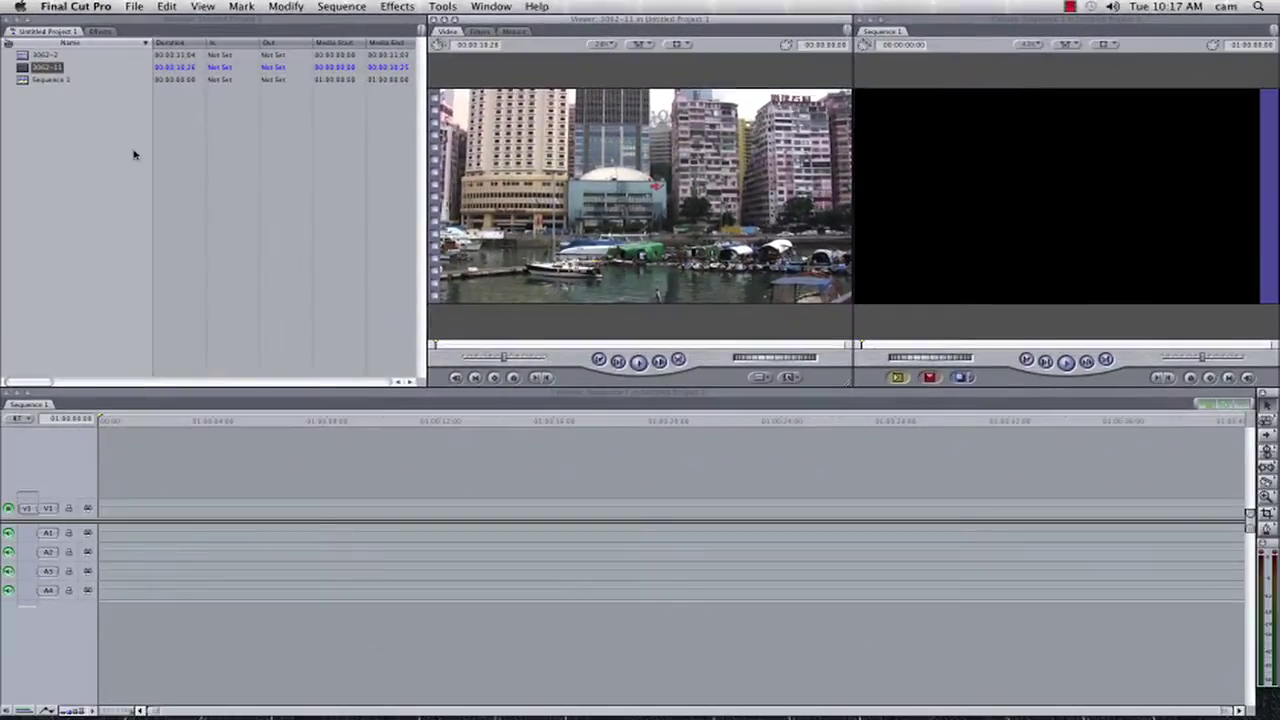
pyautogui.click(71, 151)
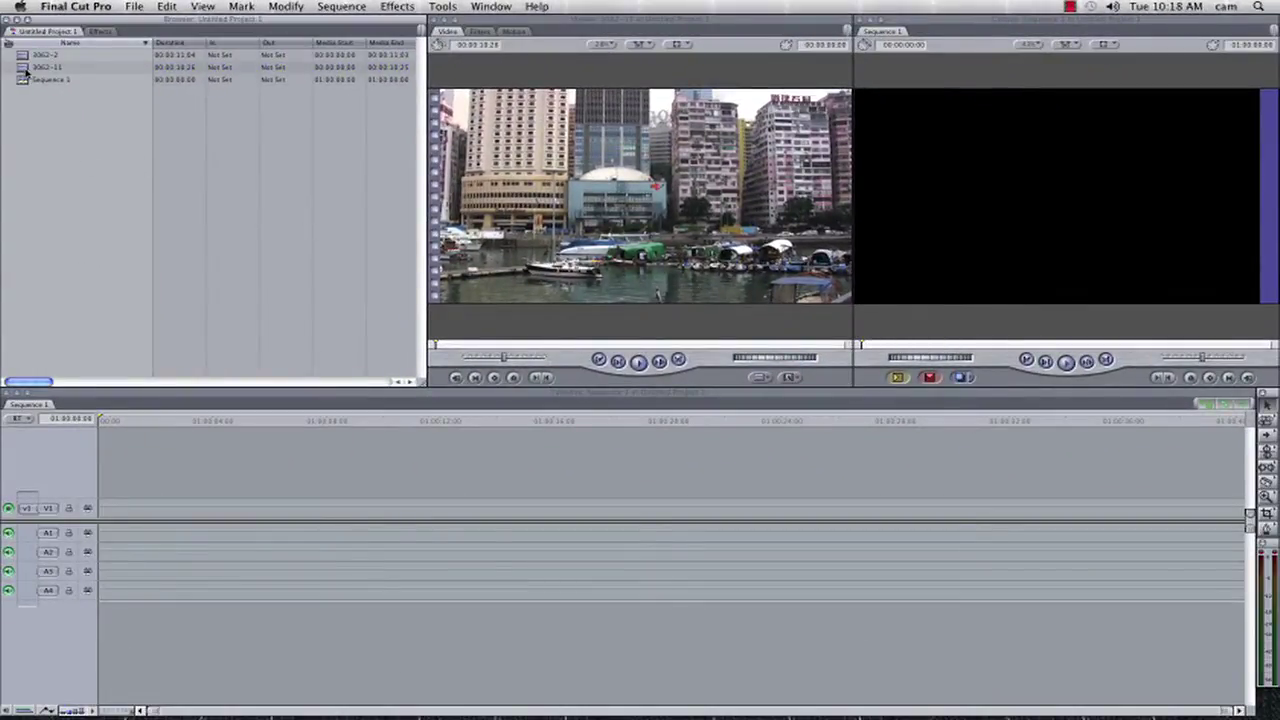
pyautogui.click(26, 79)
pyautogui.moveTo(26, 67); pyautogui.dragTo(105, 510)
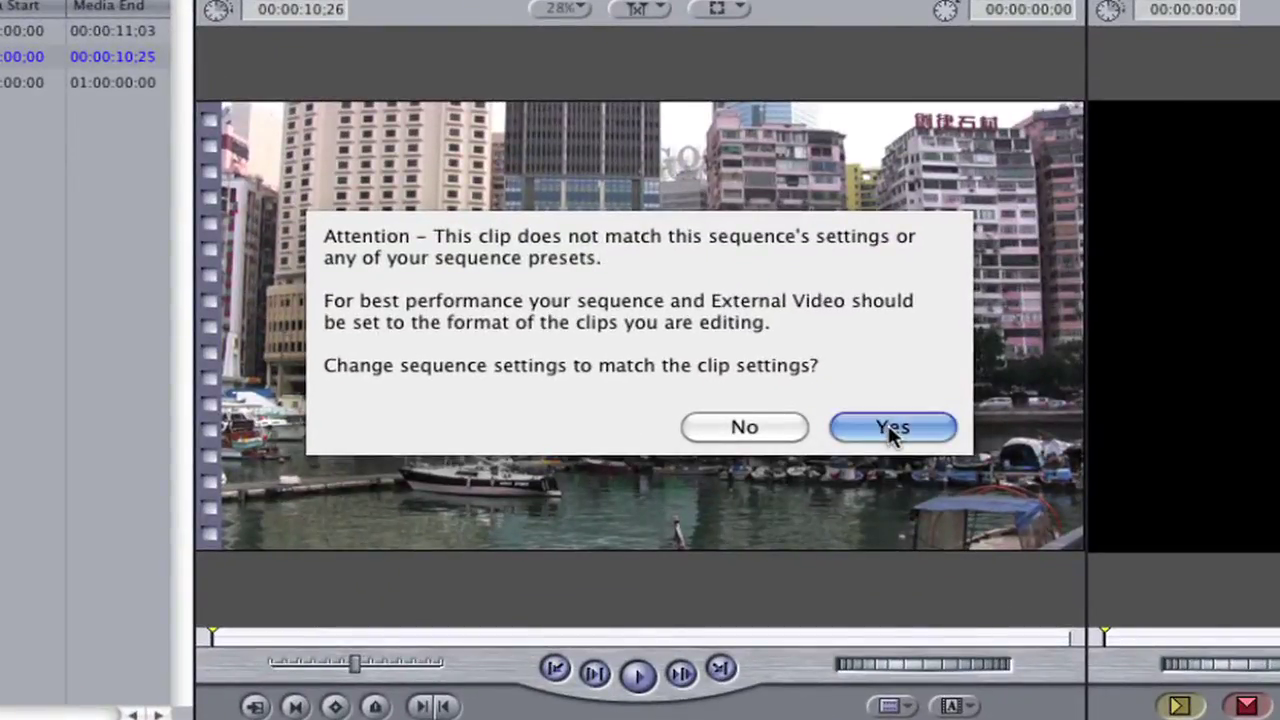
pyautogui.click(893, 427)
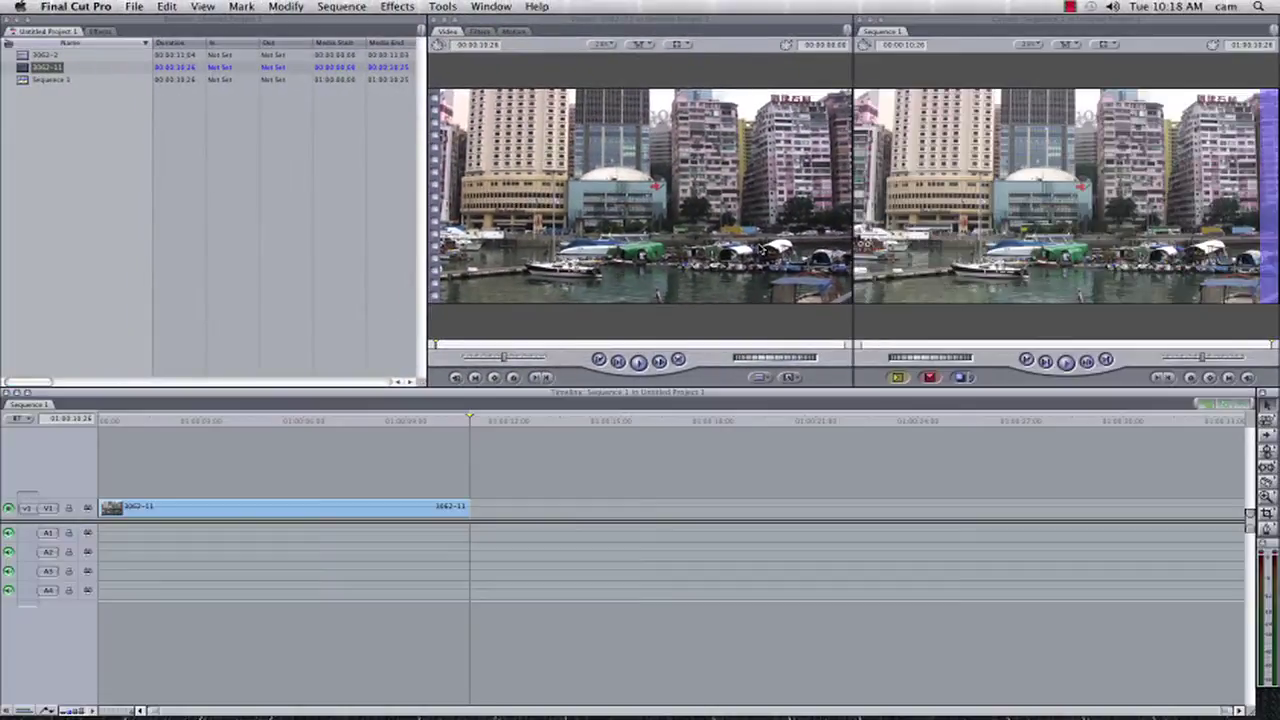
# Change clip 3062-11's speed to 300% with Frame Blending and Scale Attributes off
pyautogui.click(316, 421)
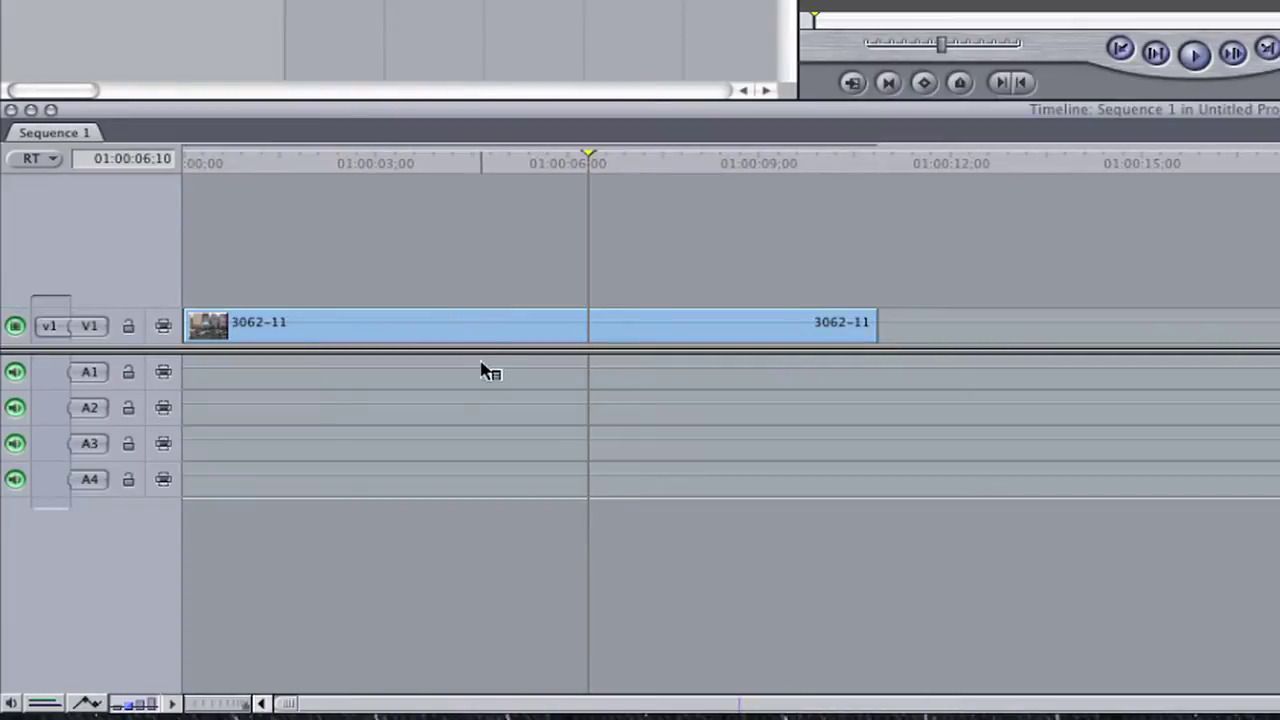
pyautogui.rightClick(496, 334)
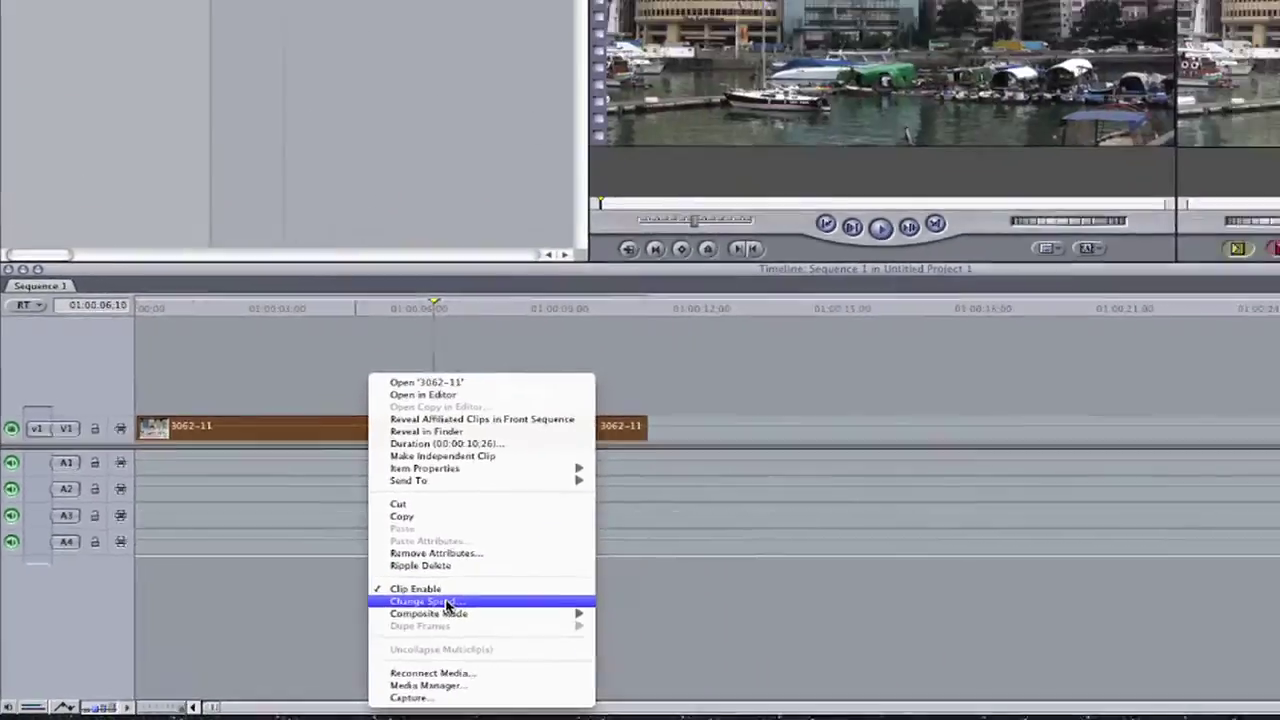
pyautogui.click(606, 562)
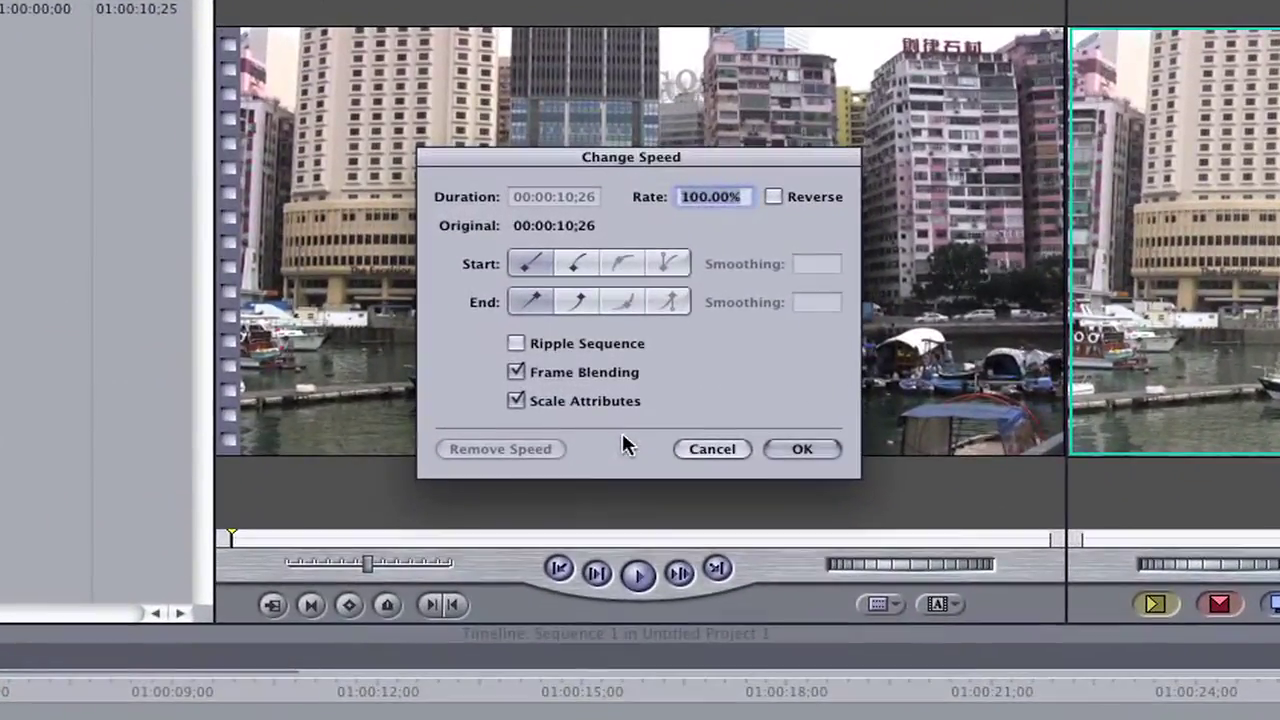
pyautogui.write('300')
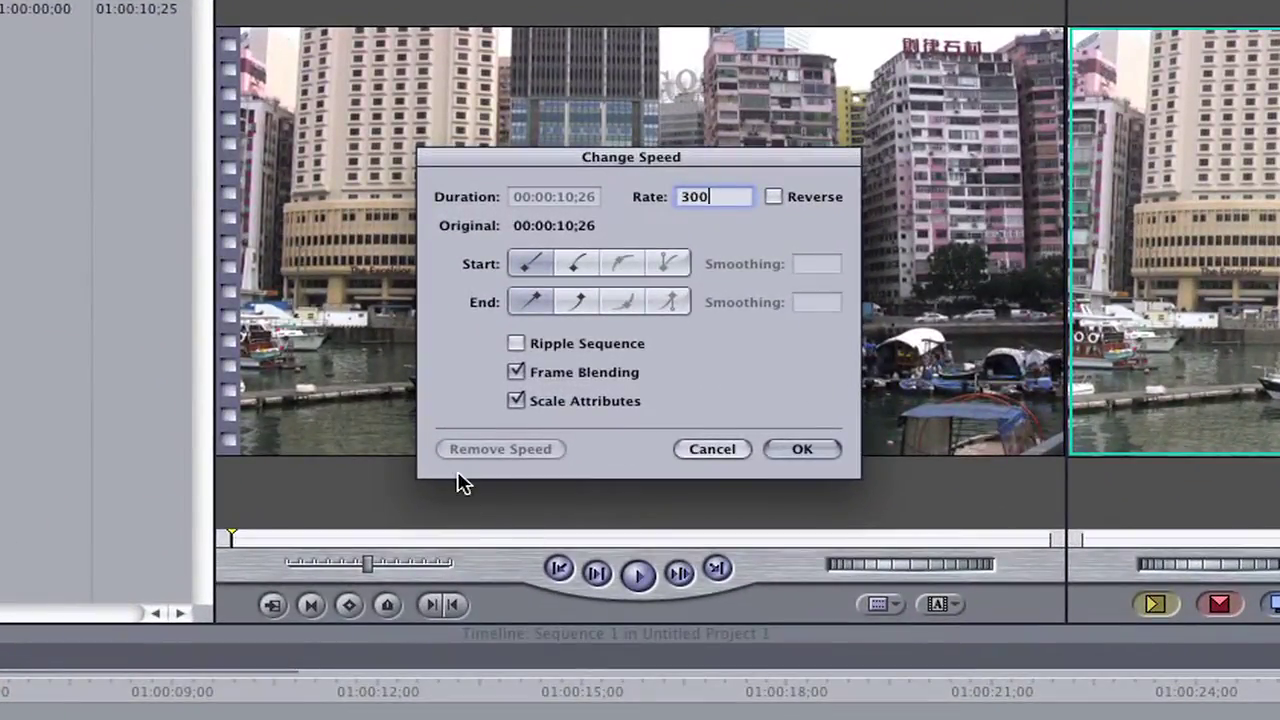
pyautogui.click(516, 372)
pyautogui.click(516, 401)
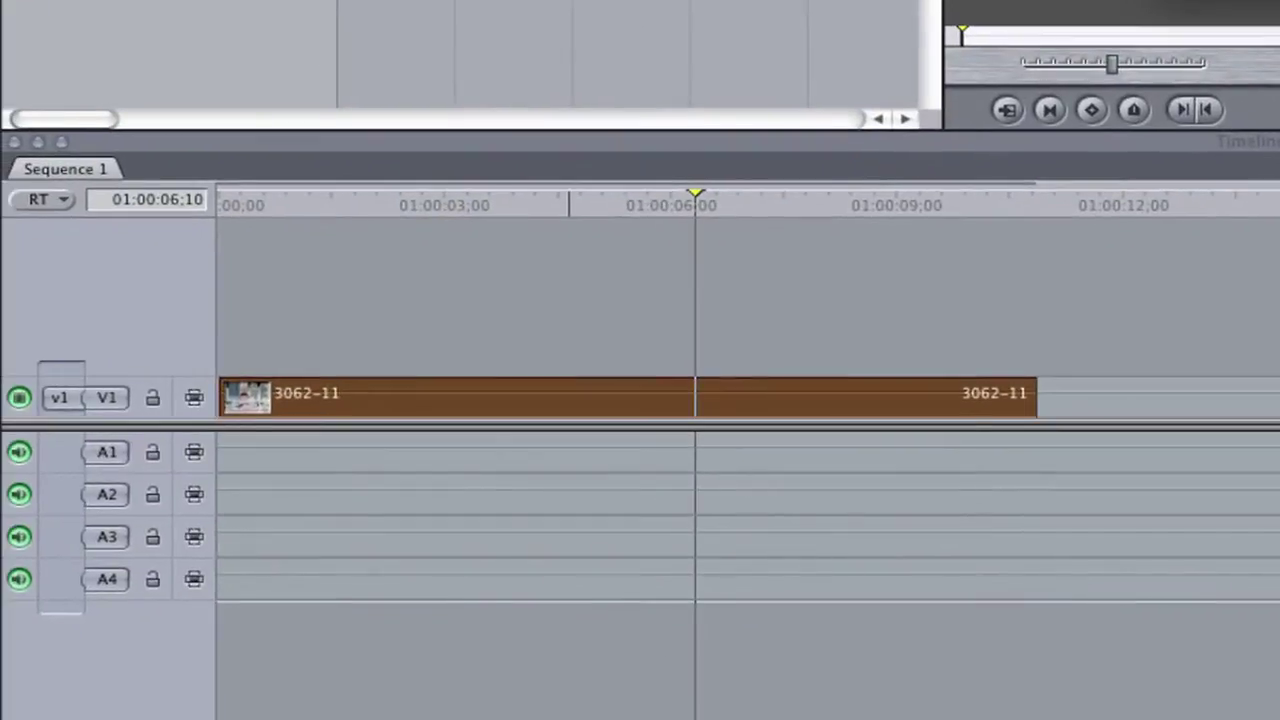
pyautogui.press('Return')
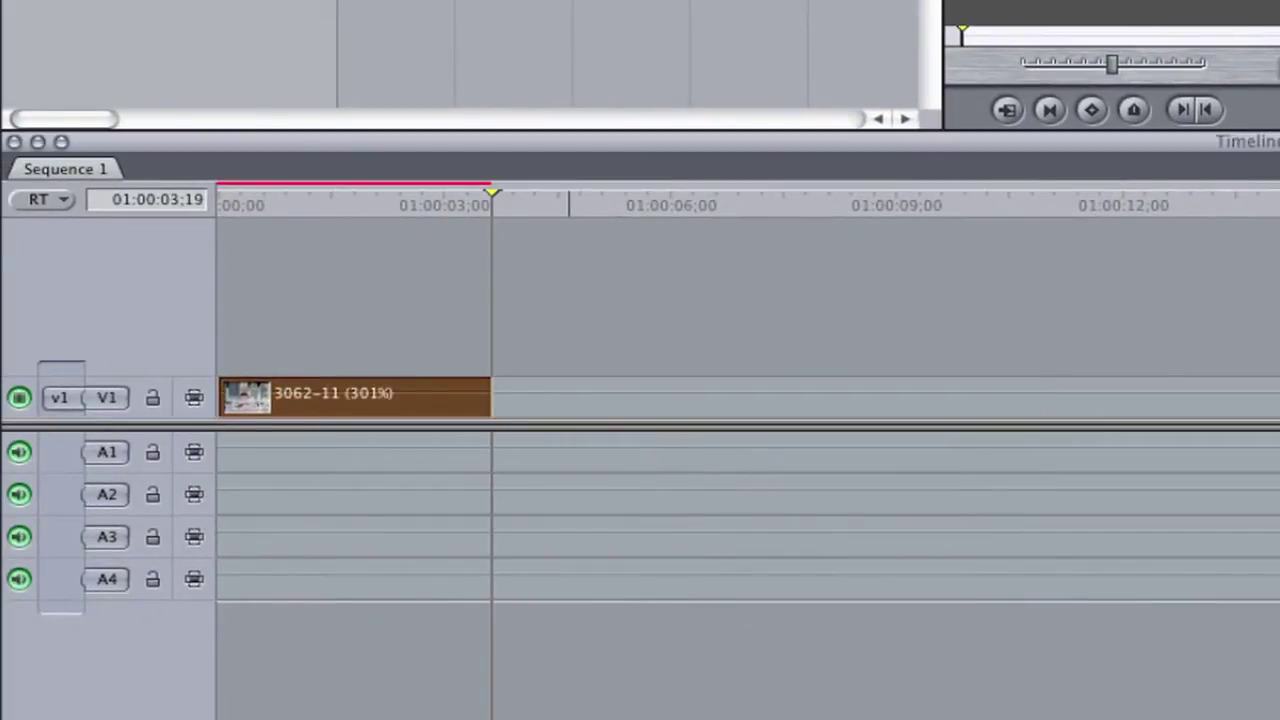
# Render the sped-up clip and play it back from the start
pyautogui.moveTo(315, 215); pyautogui.dragTo(218, 206)
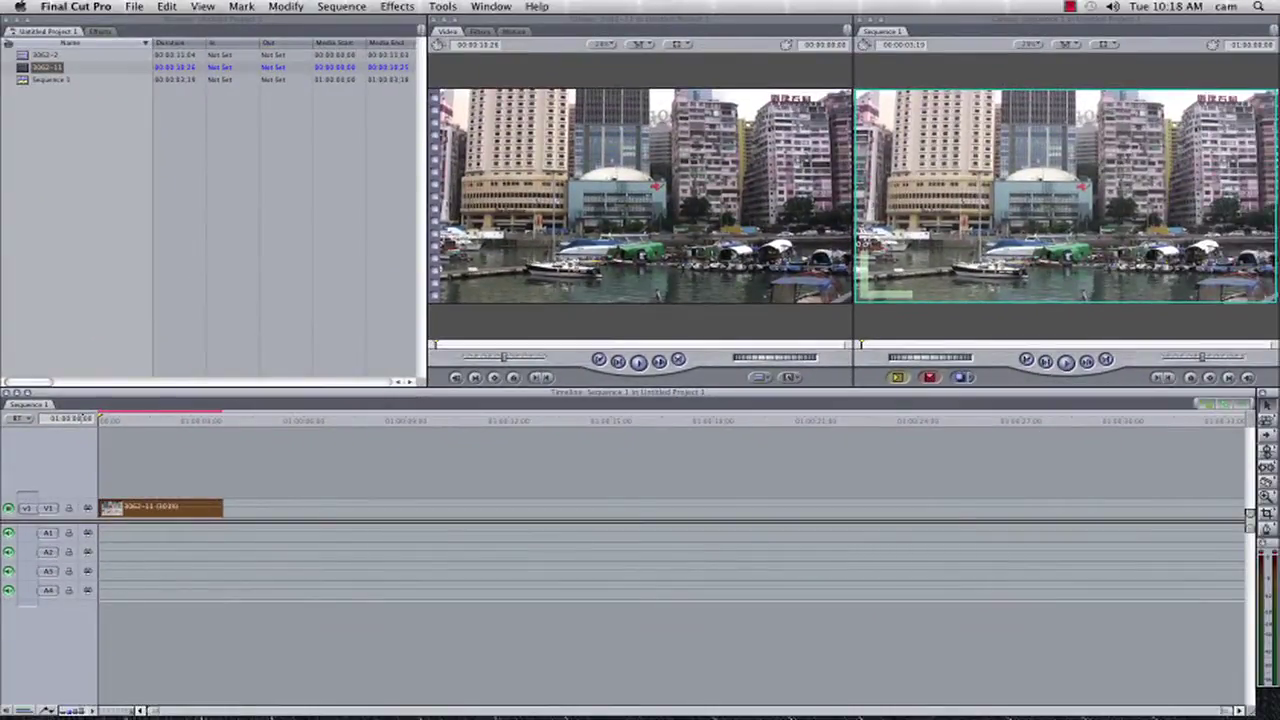
pyautogui.press('super+r')
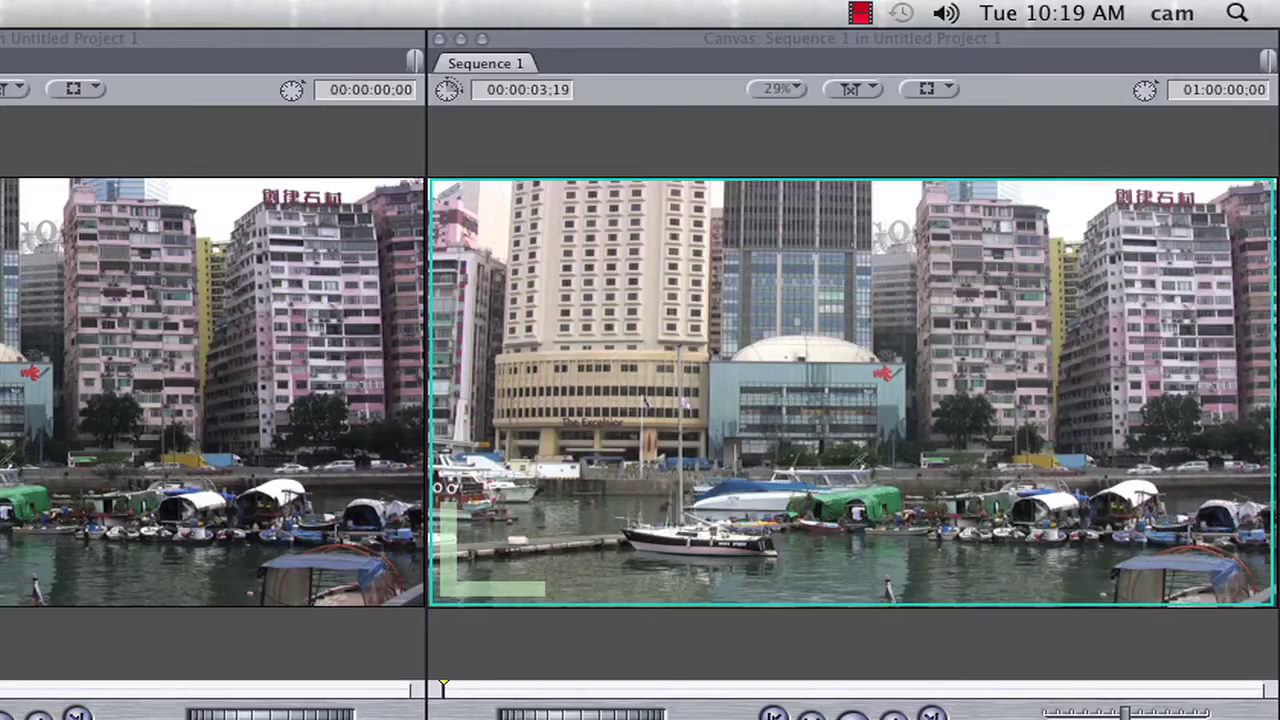
pyautogui.press('space')
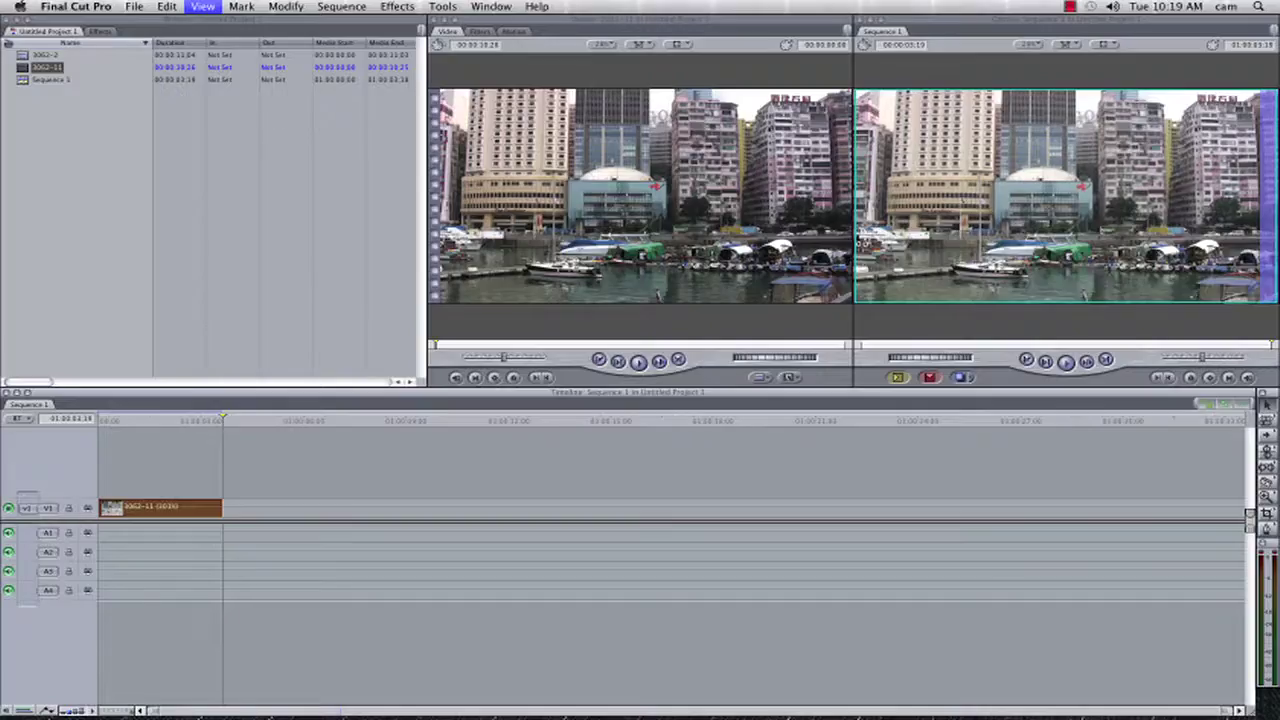
# Add the Strobe time filter to clip 3062-11 via a Help search for 'strobe'
pyautogui.click(152, 421)
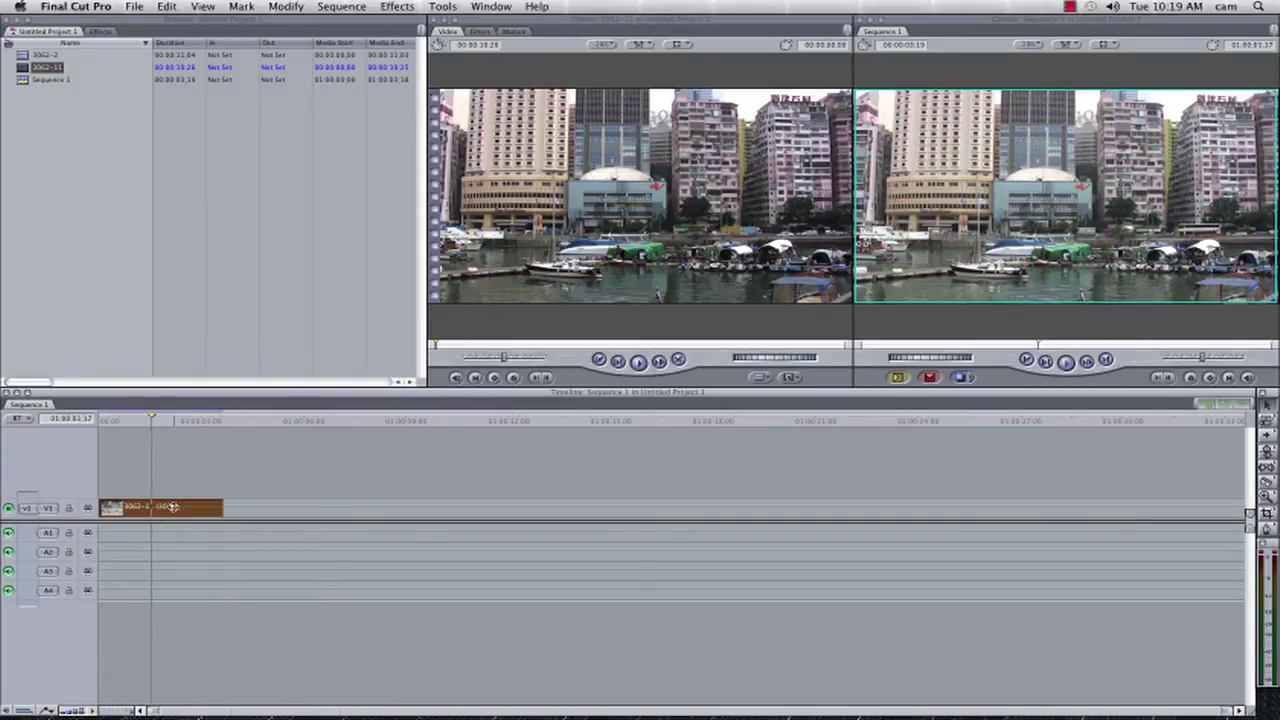
pyautogui.click(537, 6)
pyautogui.write('strobe')
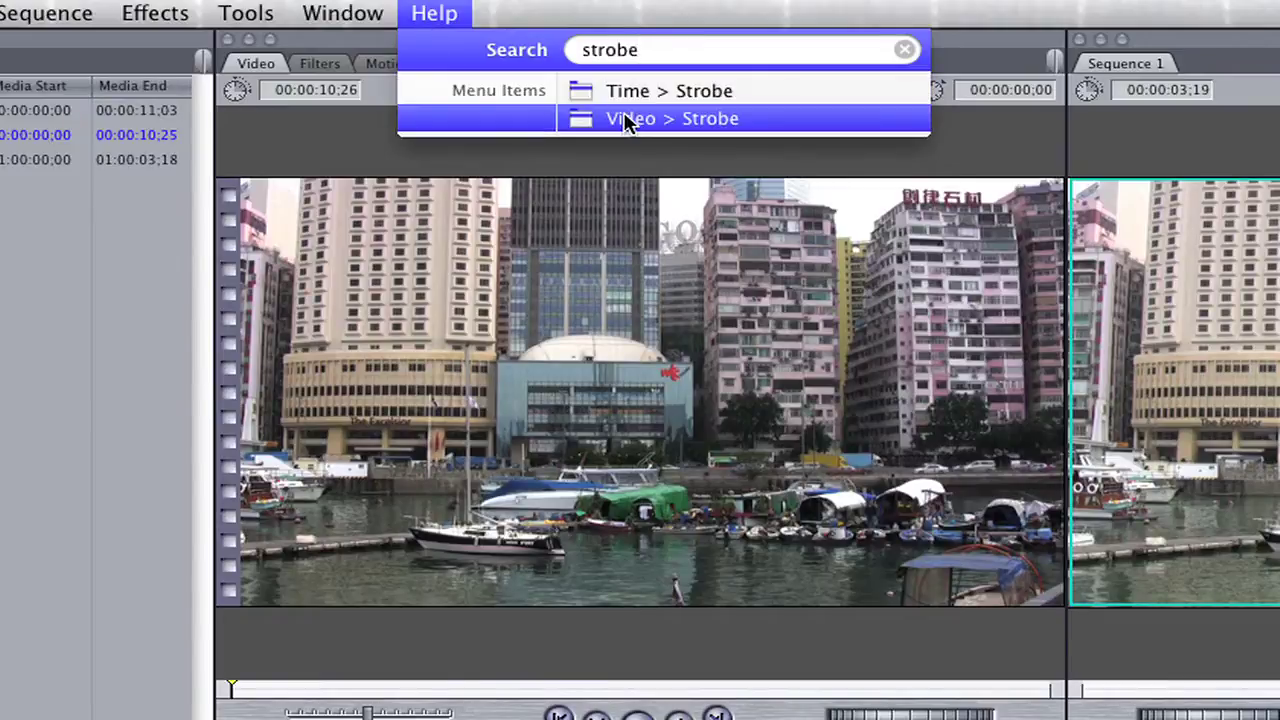
pyautogui.moveTo(627, 121)
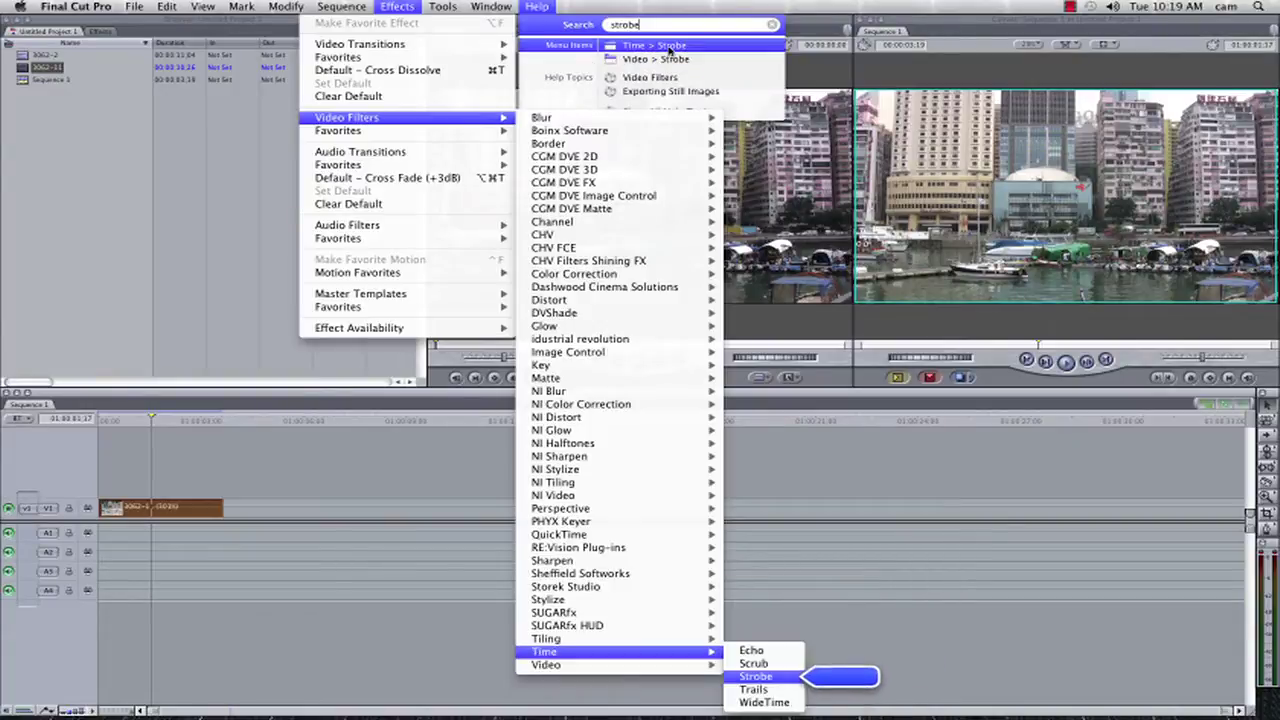
pyautogui.click(670, 48)
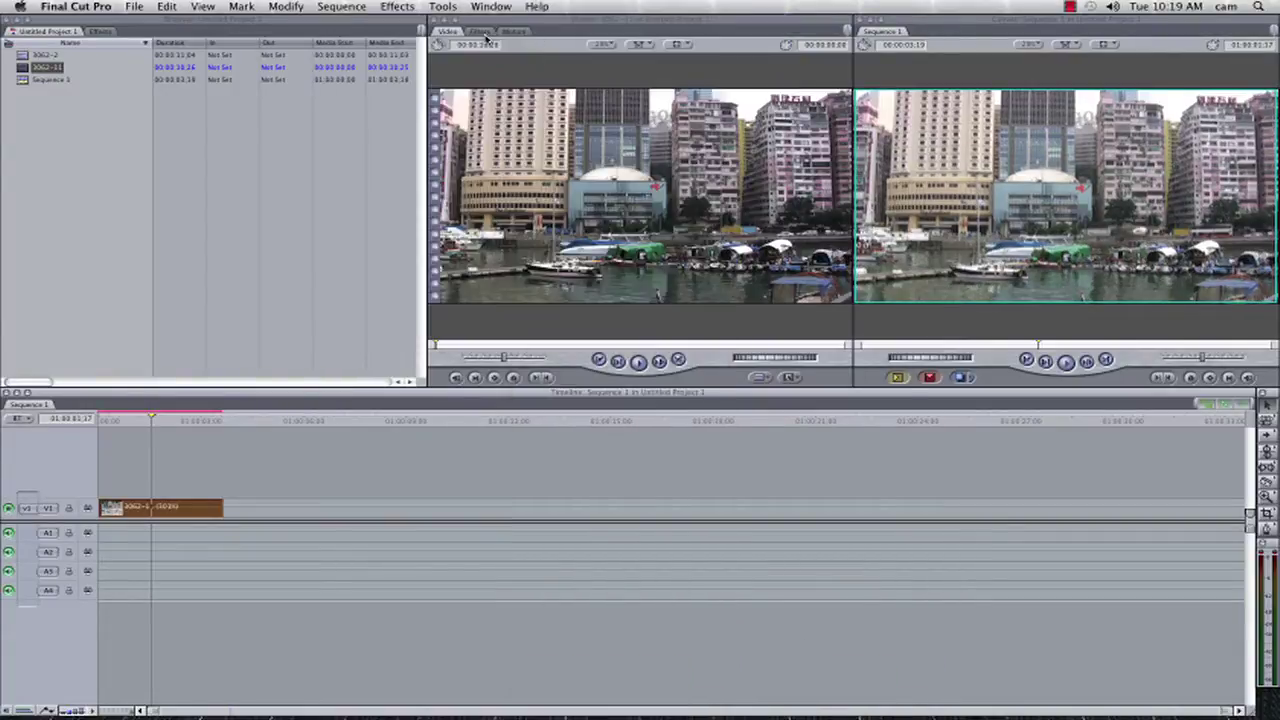
# Set the clip's Strobe Rate to 12 and re-render it
pyautogui.click(484, 33)
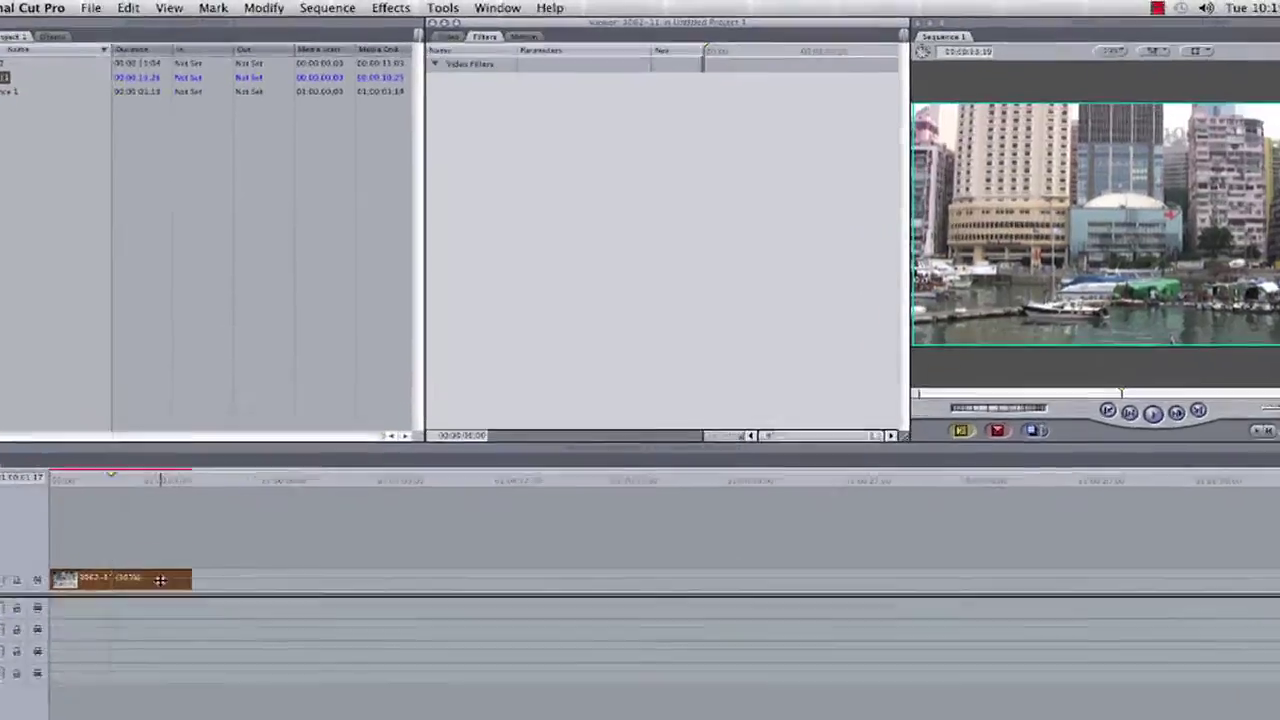
pyautogui.doubleClick(199, 496)
pyautogui.click(742, 172)
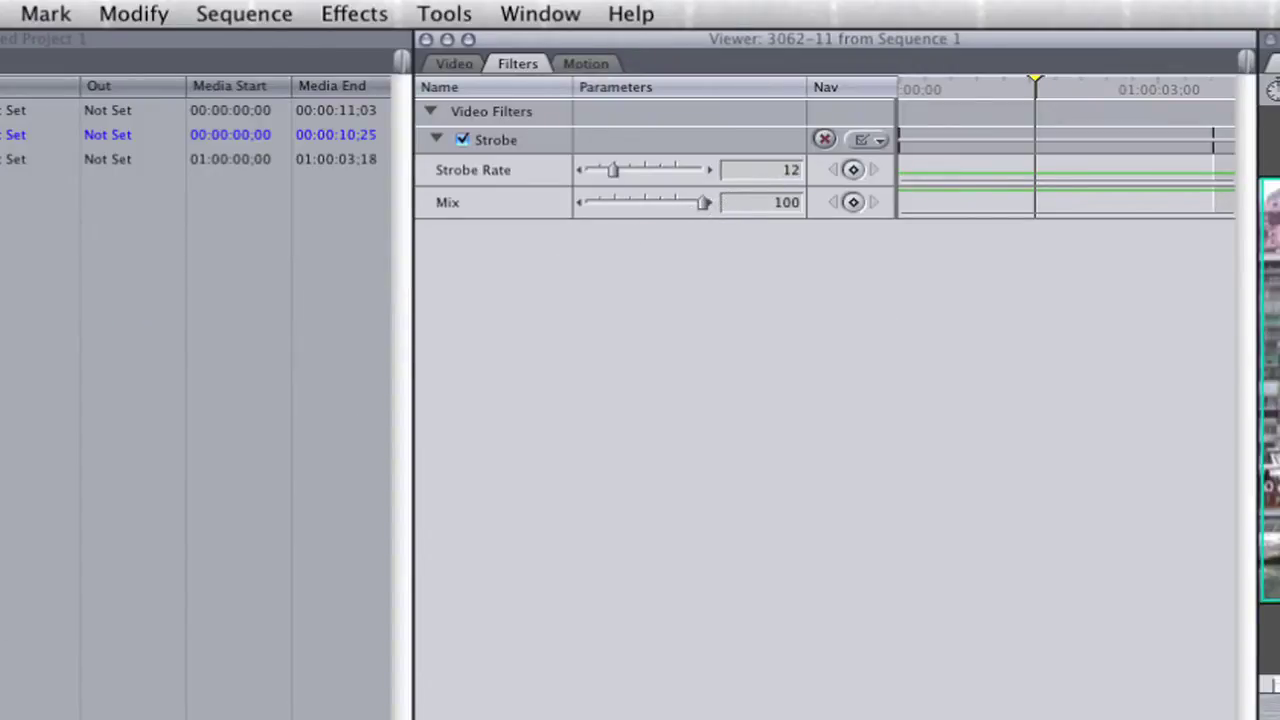
pyautogui.press('Return')
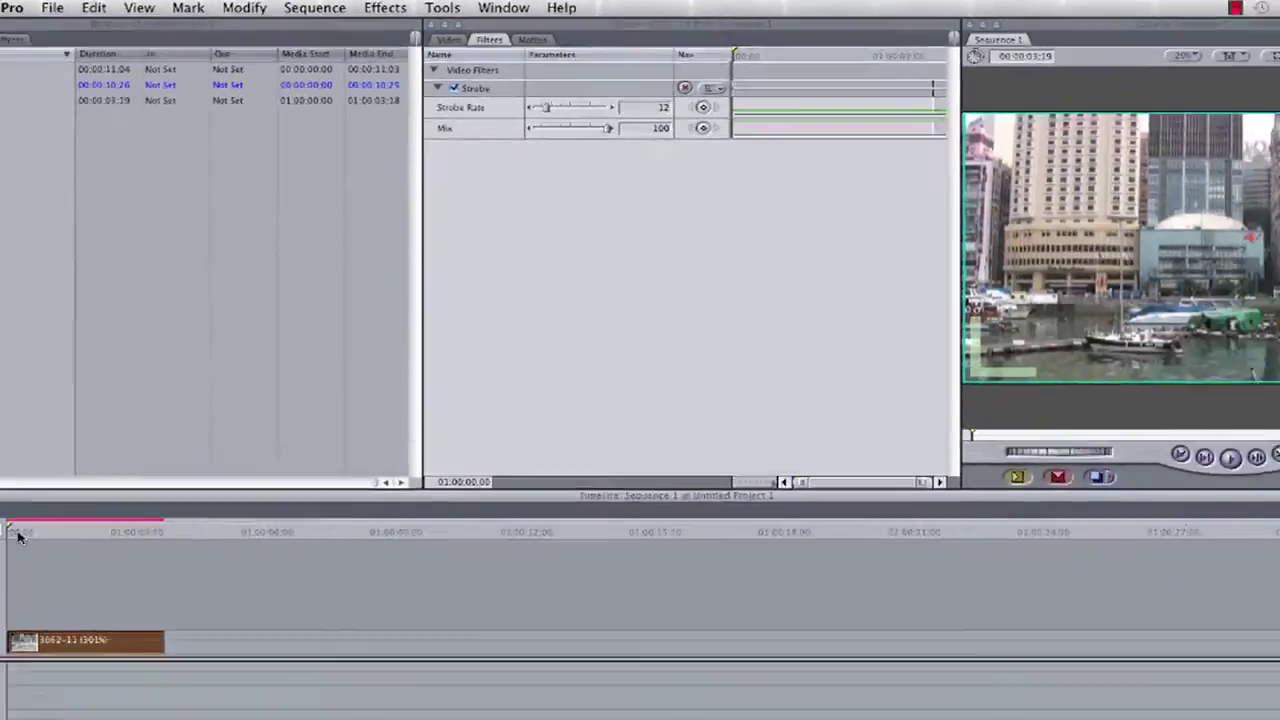
pyautogui.press('super+r')
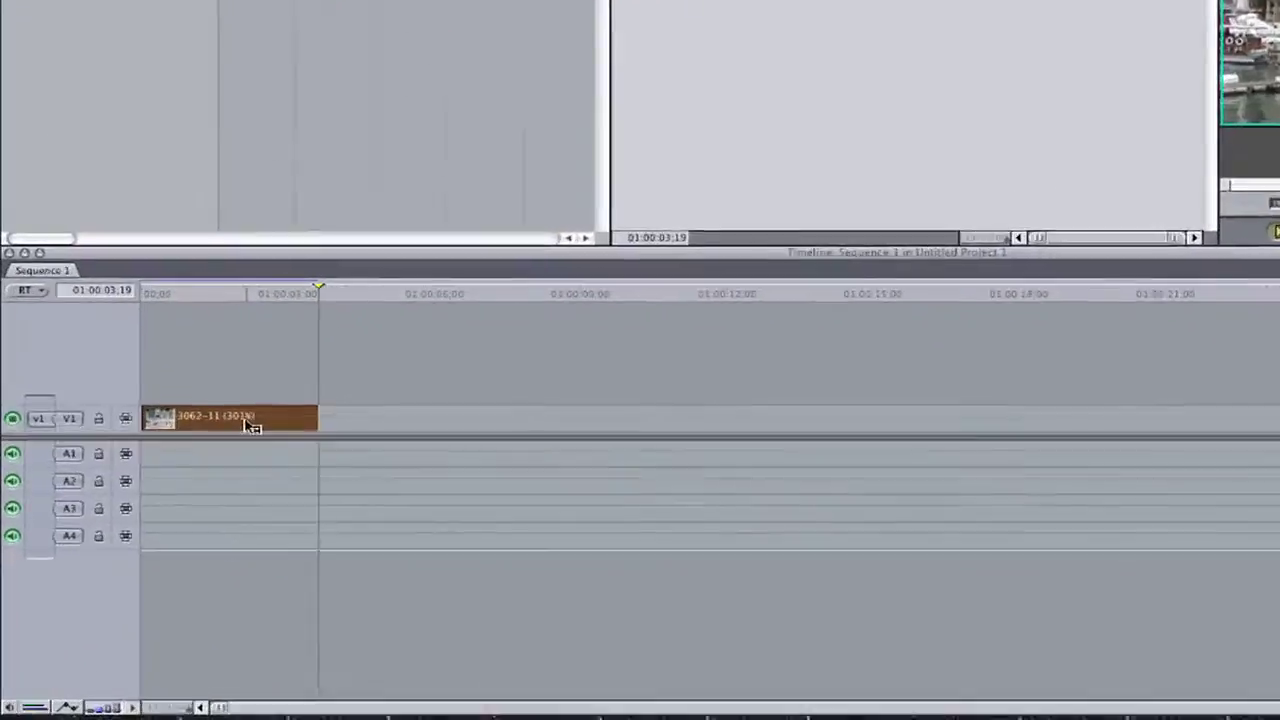
# Send clip 3062-11 to a new Motion project saved as 'Tilt One'
pyautogui.rightClick(174, 508)
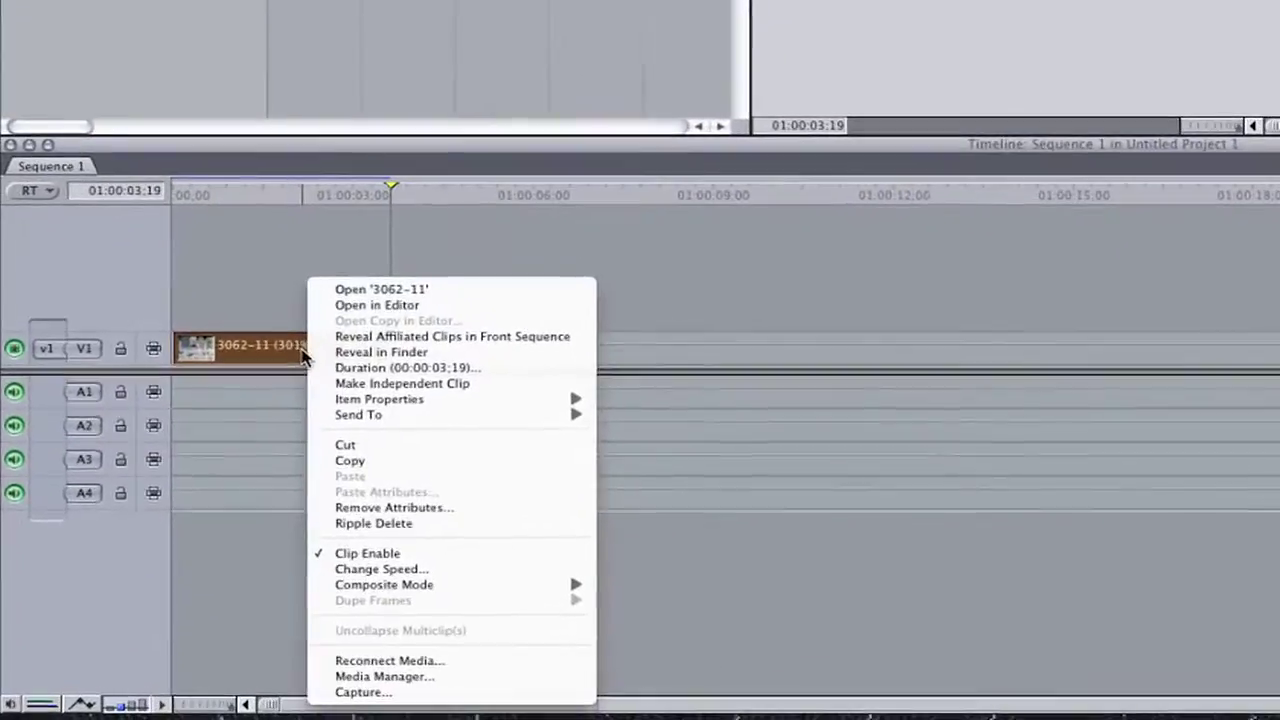
pyautogui.moveTo(267, 549)
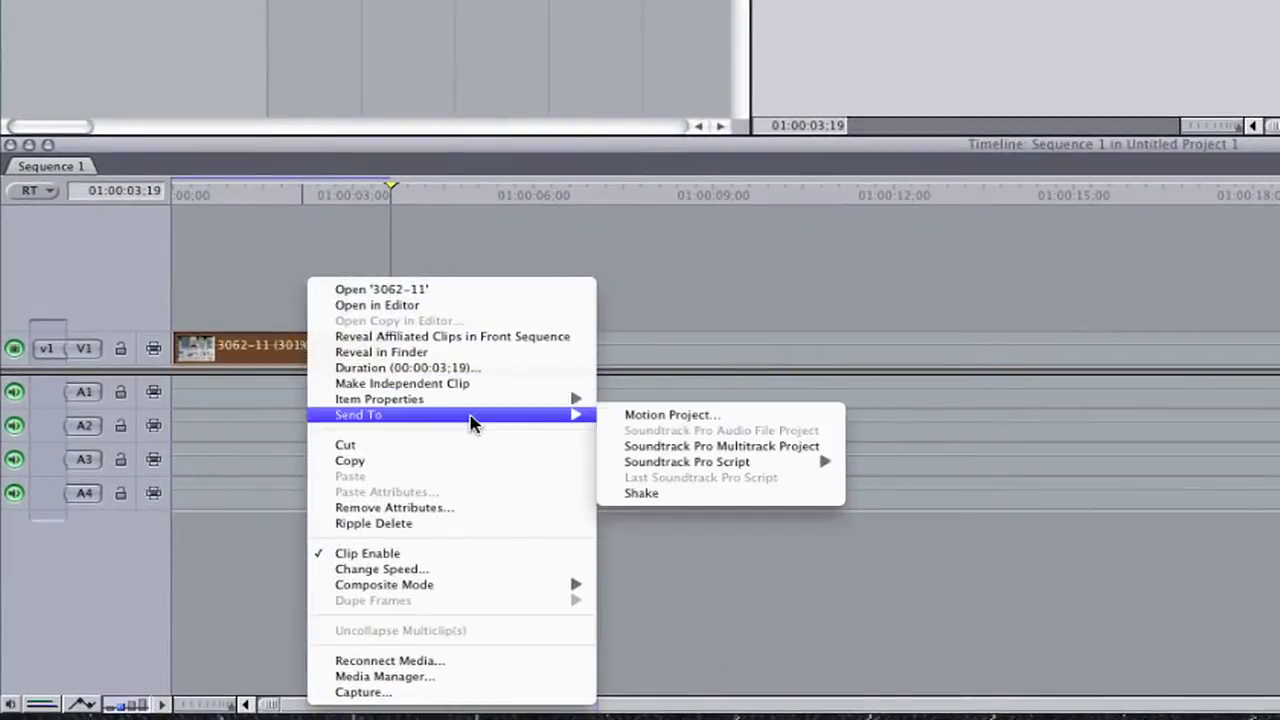
pyautogui.click(652, 415)
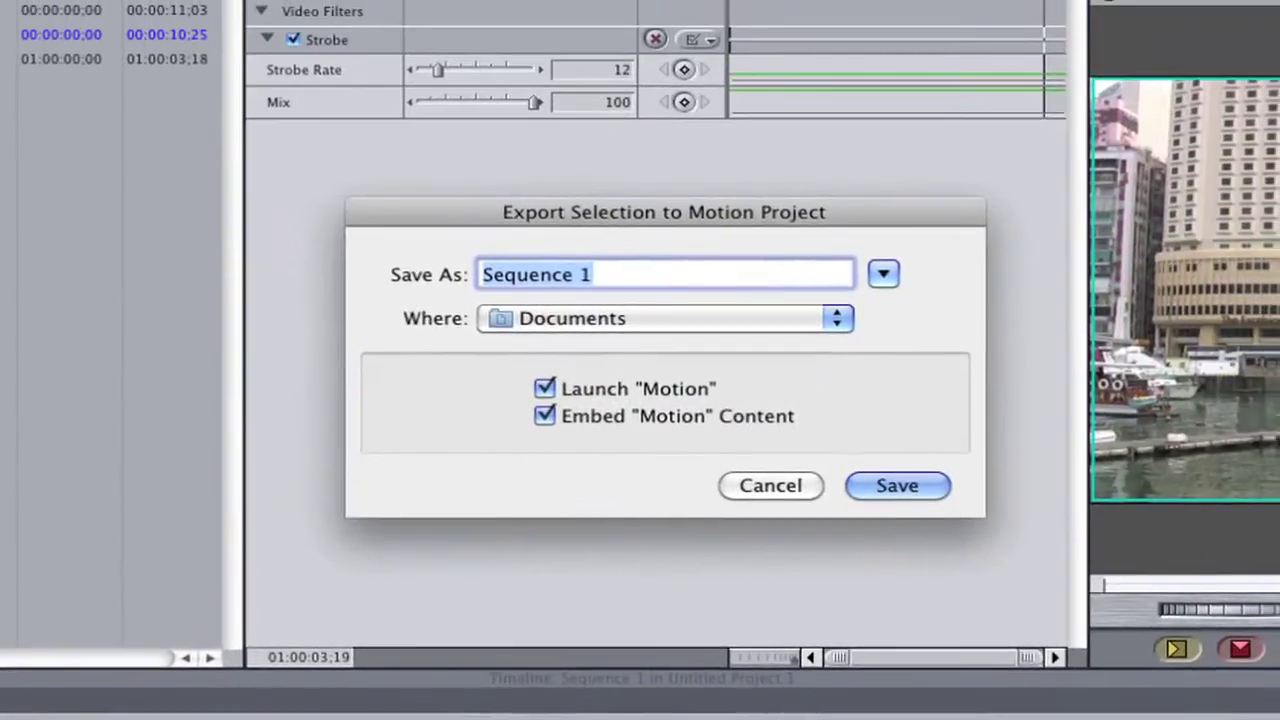
pyautogui.write('Tilt O')
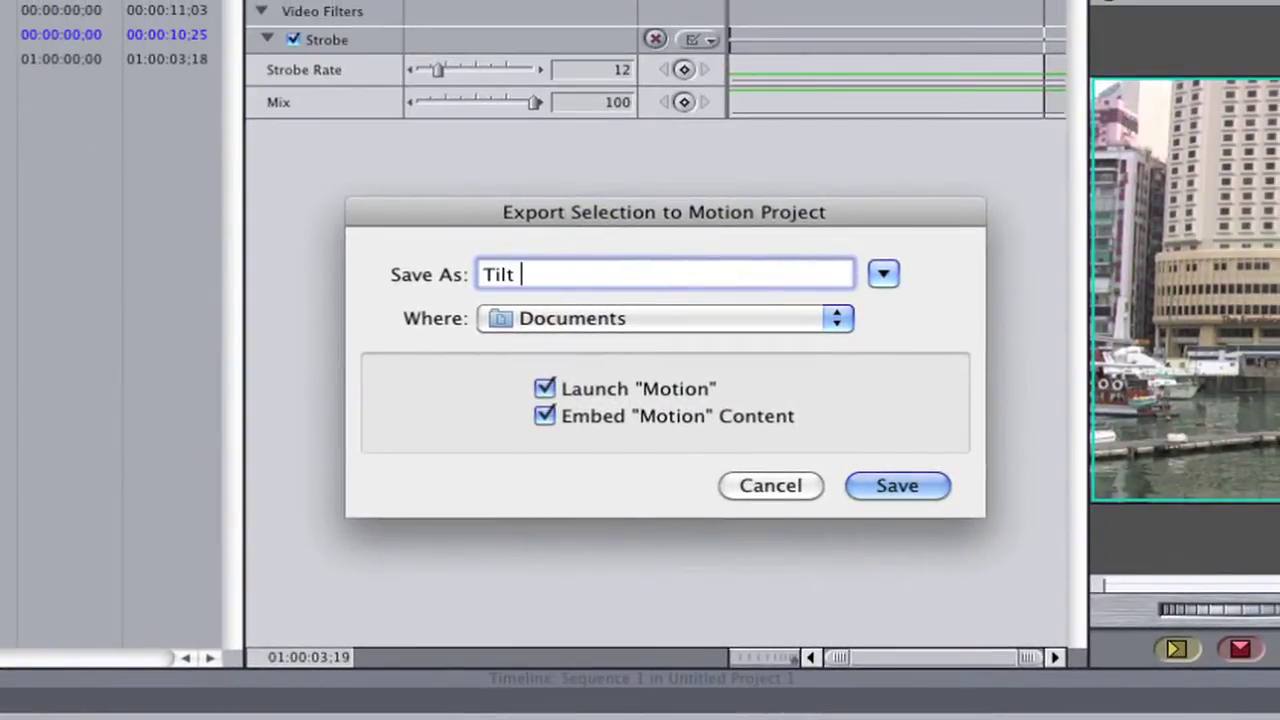
pyautogui.write('ne')
pyautogui.press('Return')
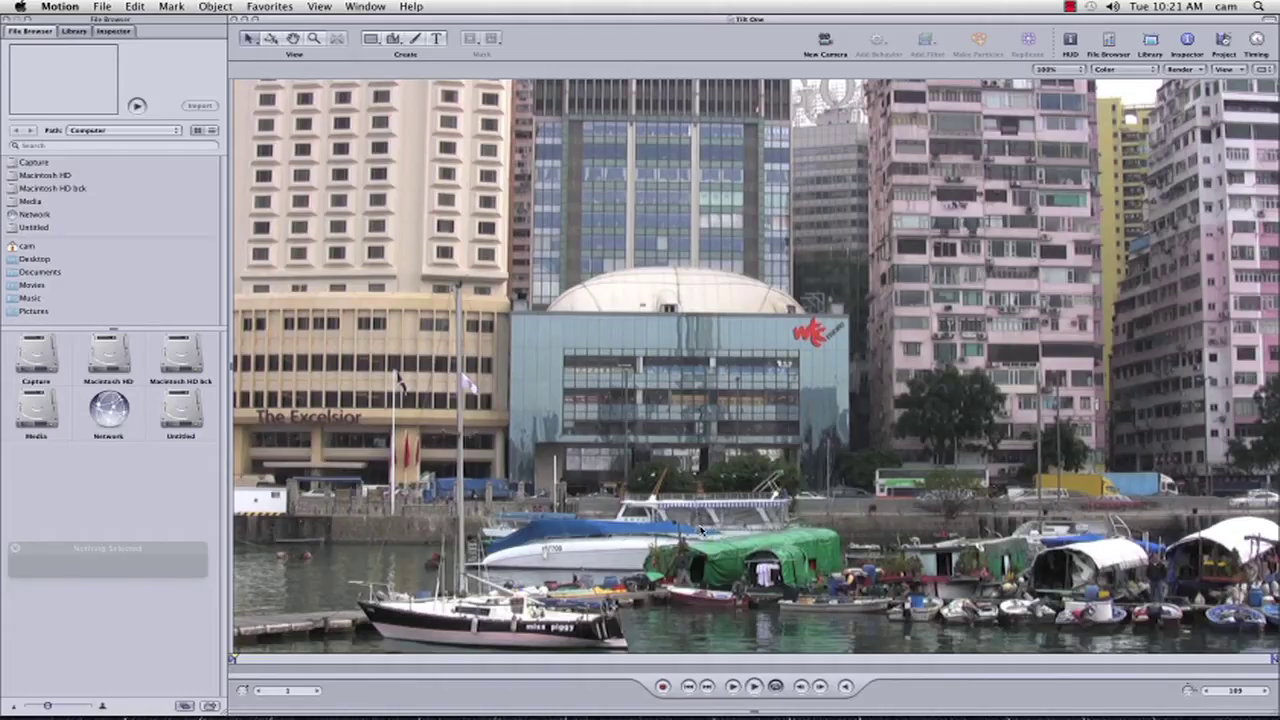
# Show the Project pane and set the canvas zoom to Fit
pyautogui.press('F5')
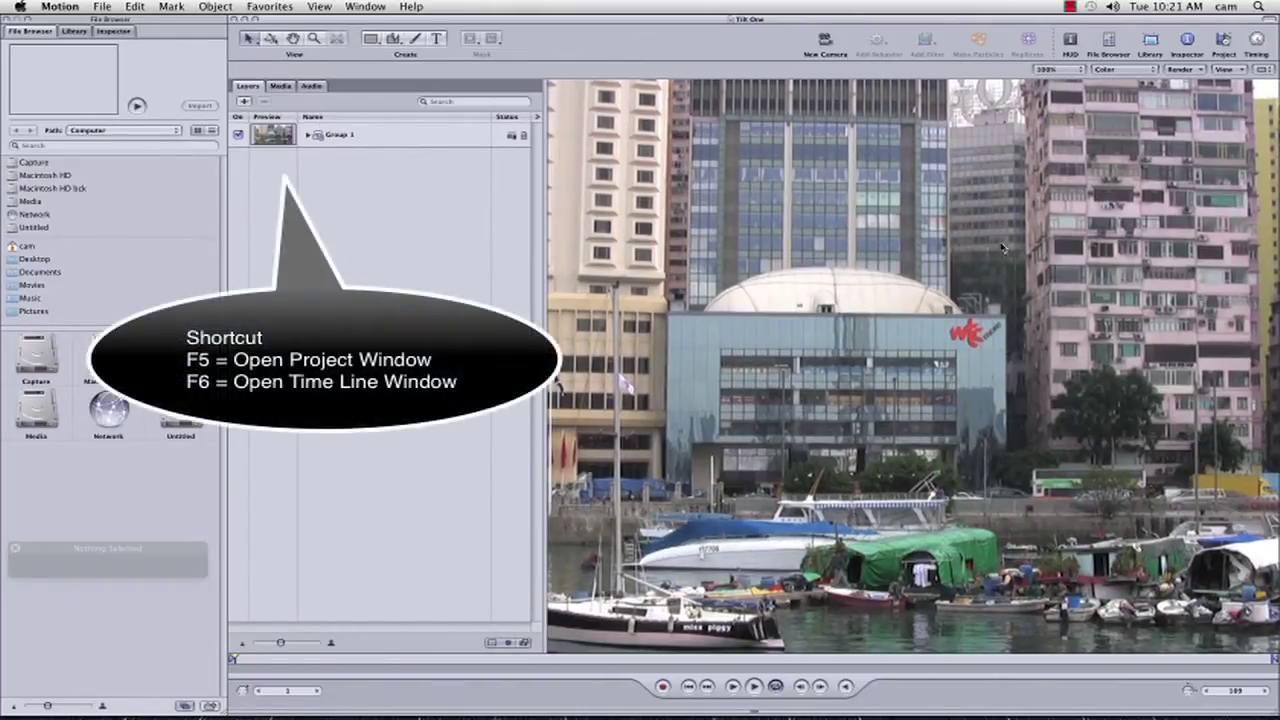
pyautogui.click(1058, 69)
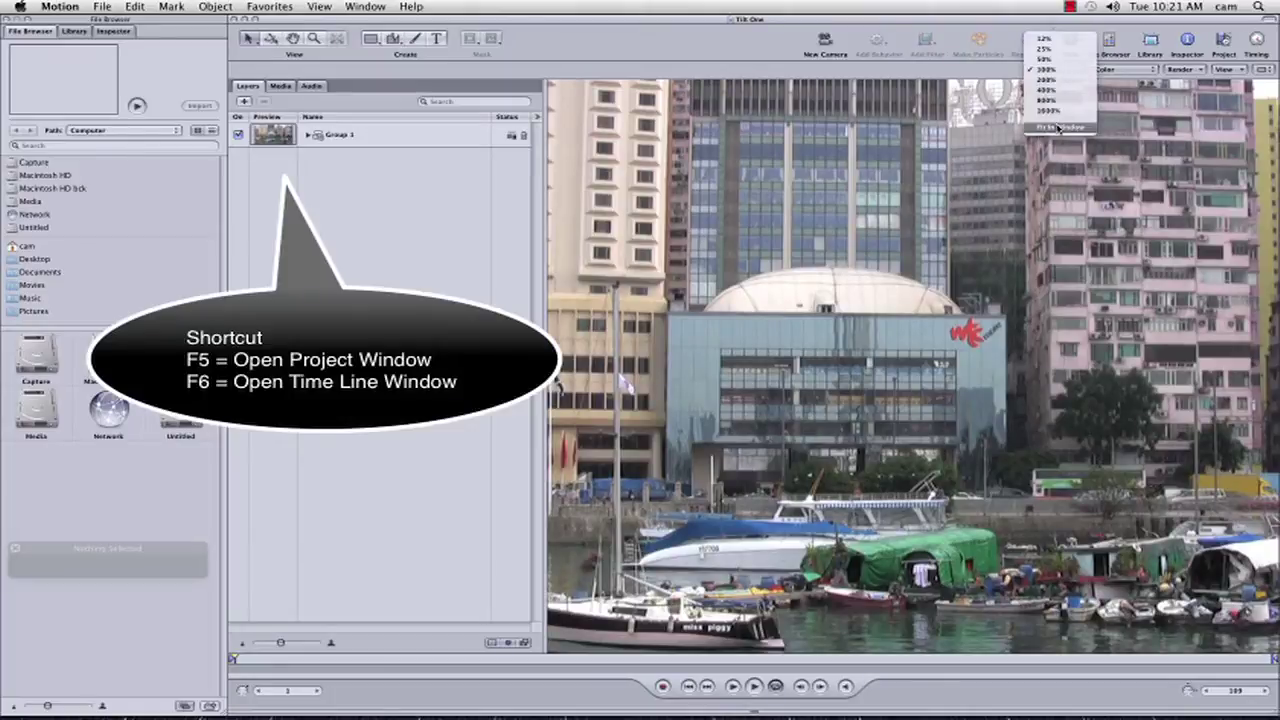
pyautogui.click(1057, 128)
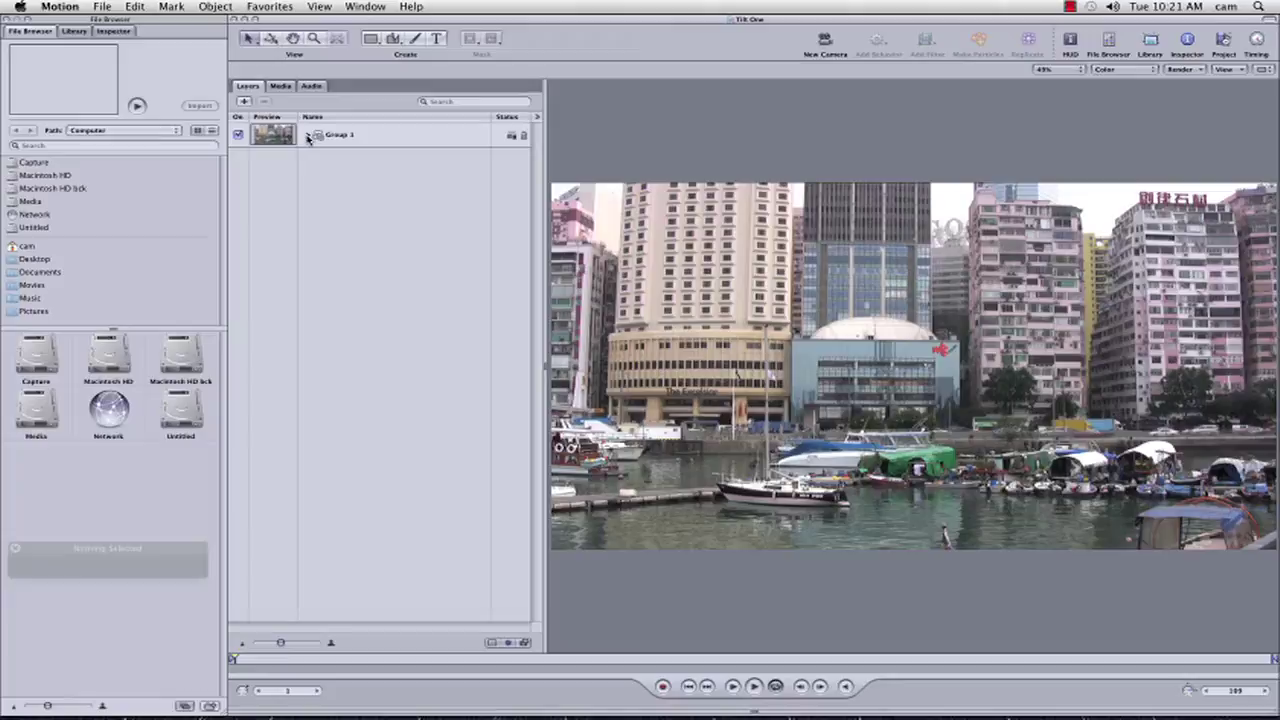
# Duplicate the 3062-11 layer in Group 1, then reselect the original
pyautogui.click(308, 135)
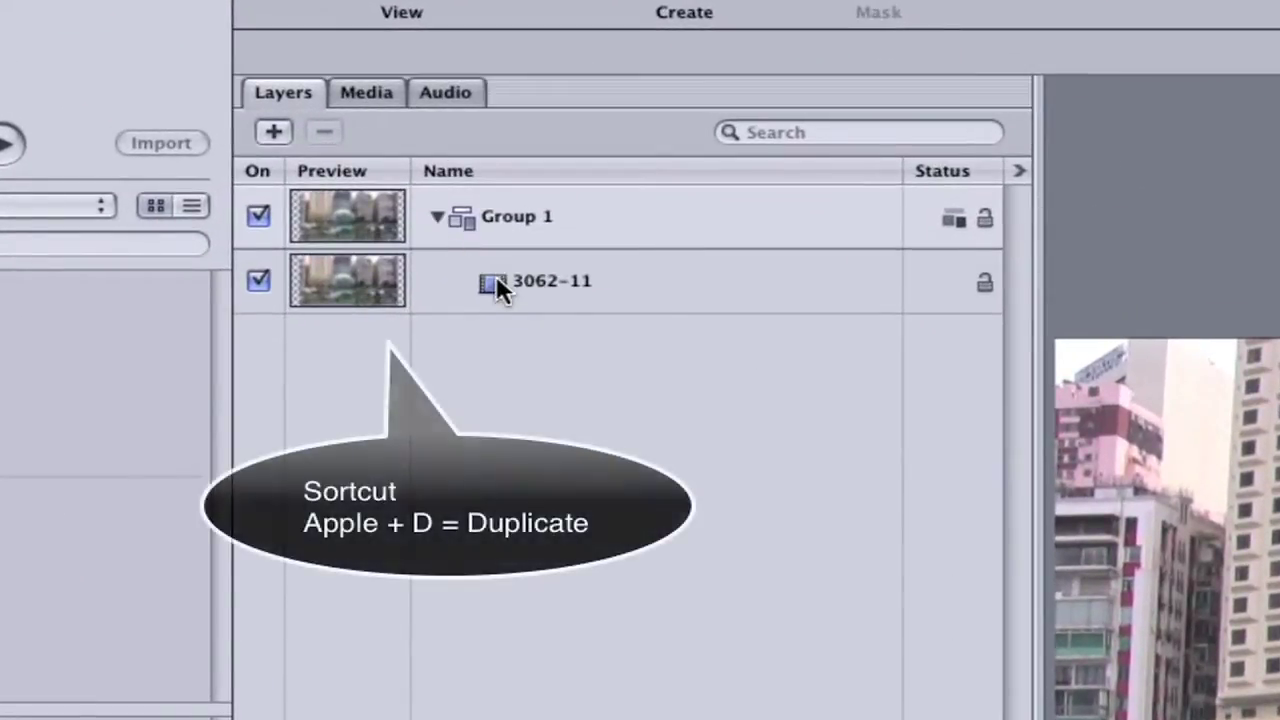
pyautogui.click(497, 280)
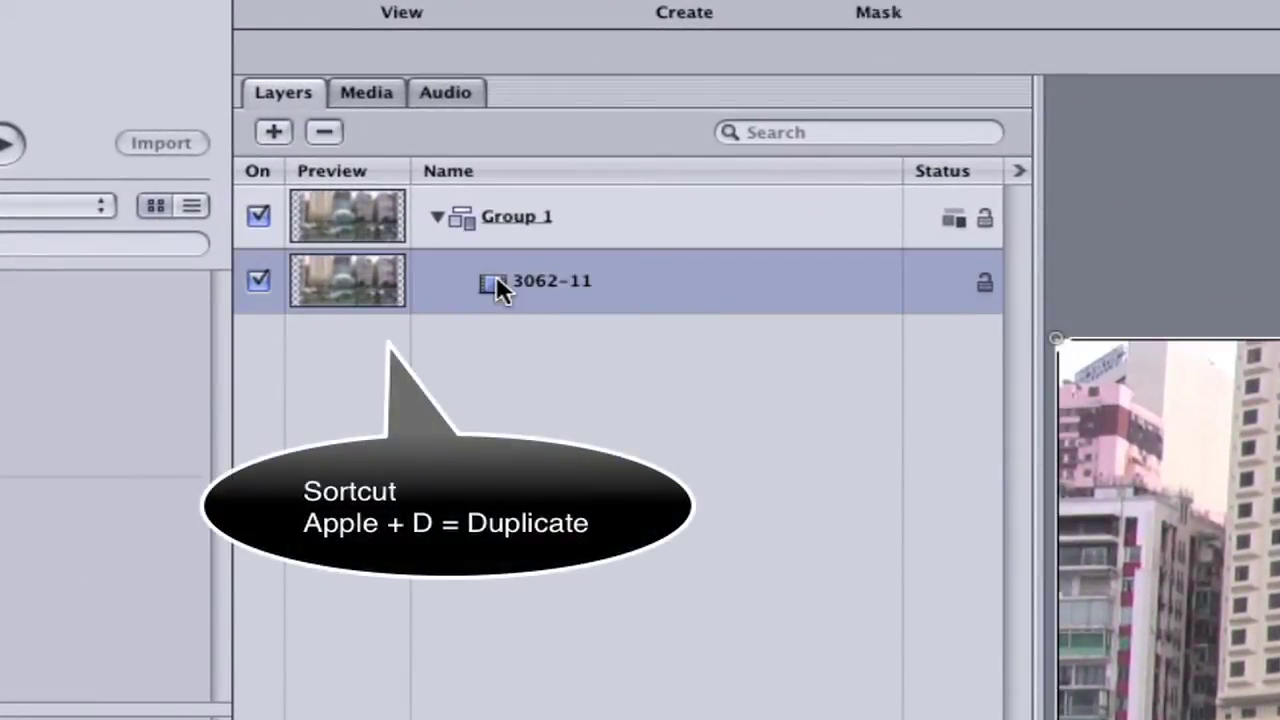
pyautogui.press('super+d')
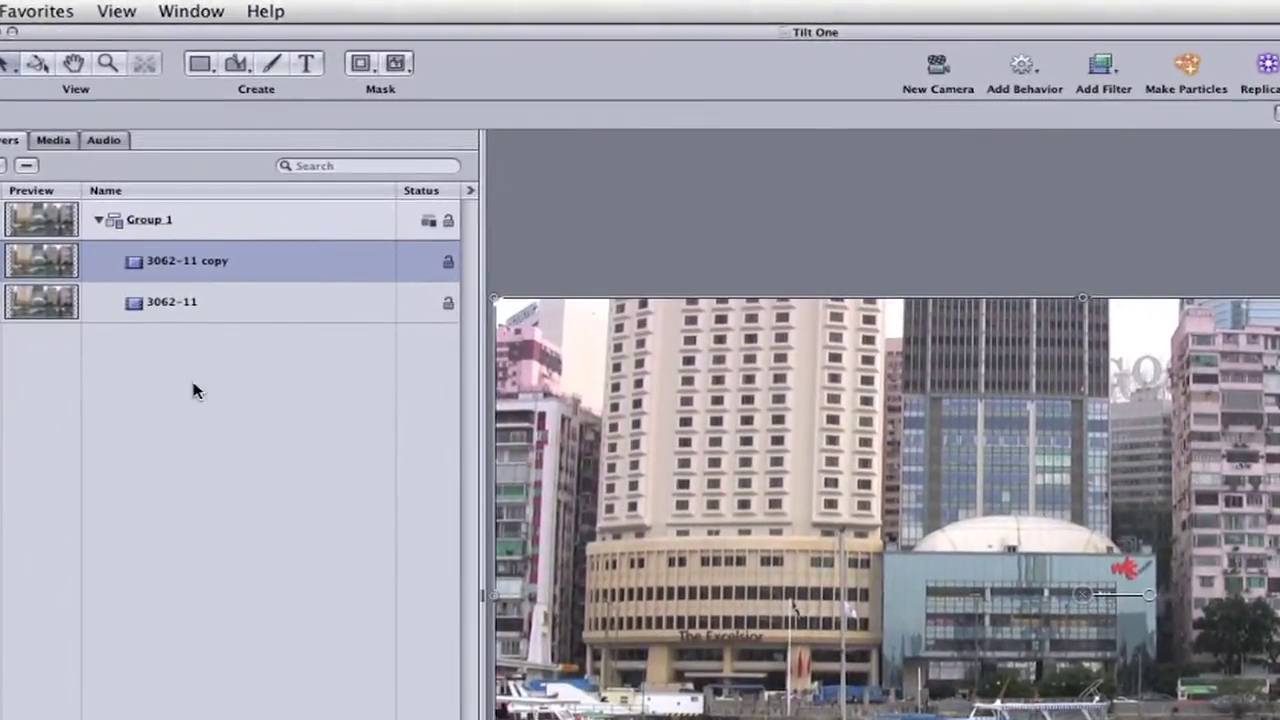
pyautogui.click(44, 305)
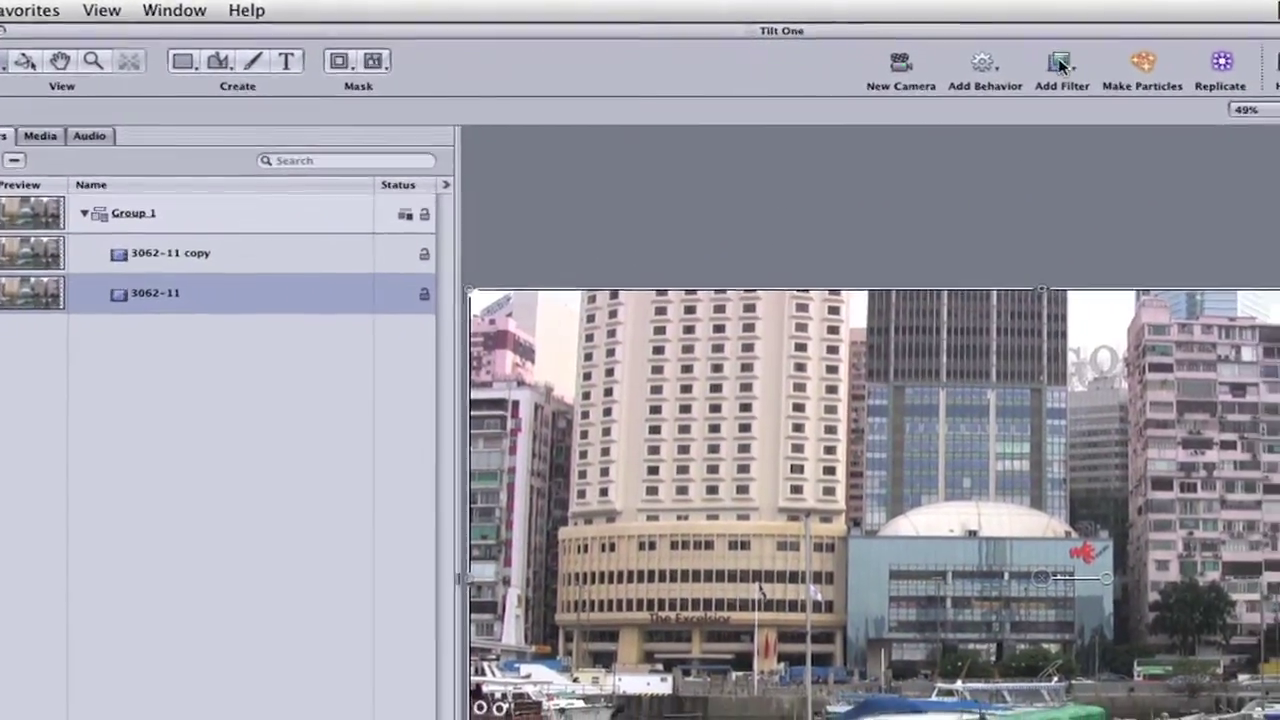
# Apply a Gaussian Blur of Amount 7 to the original 3062-11 layer with the copy hidden
pyautogui.click(1103, 66)
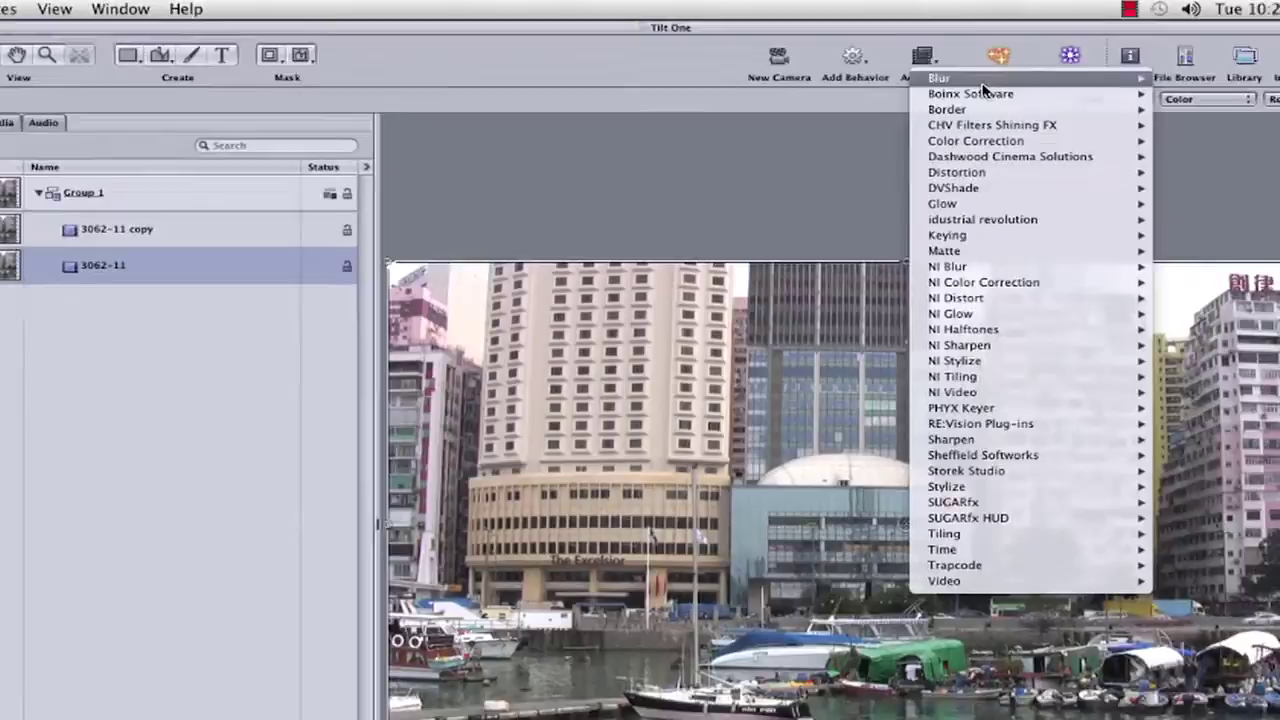
pyautogui.moveTo(1030, 83)
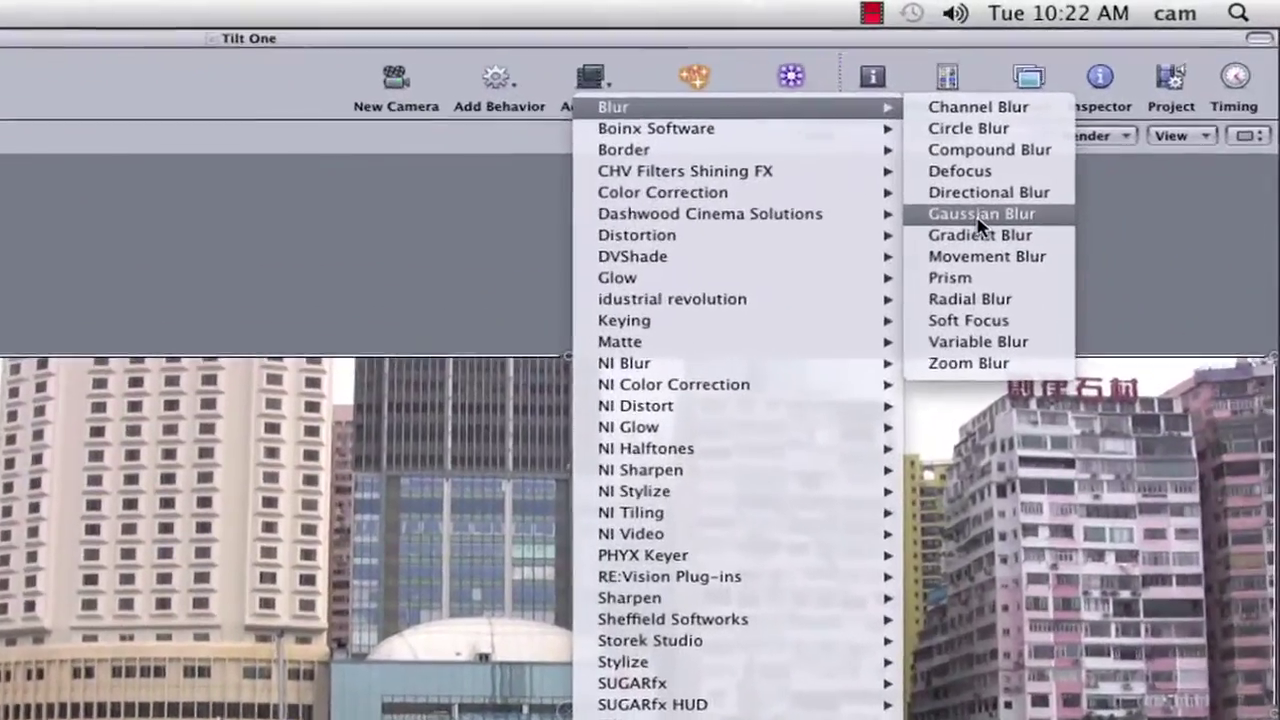
pyautogui.click(1078, 147)
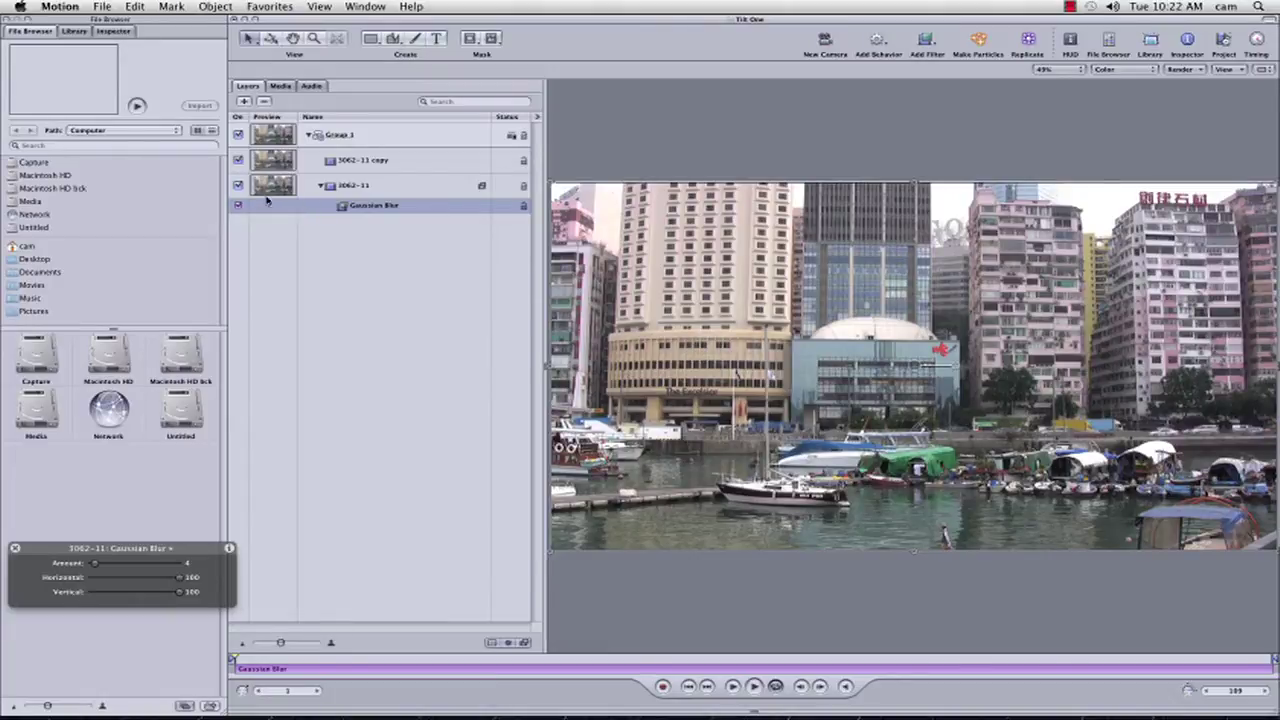
pyautogui.click(238, 161)
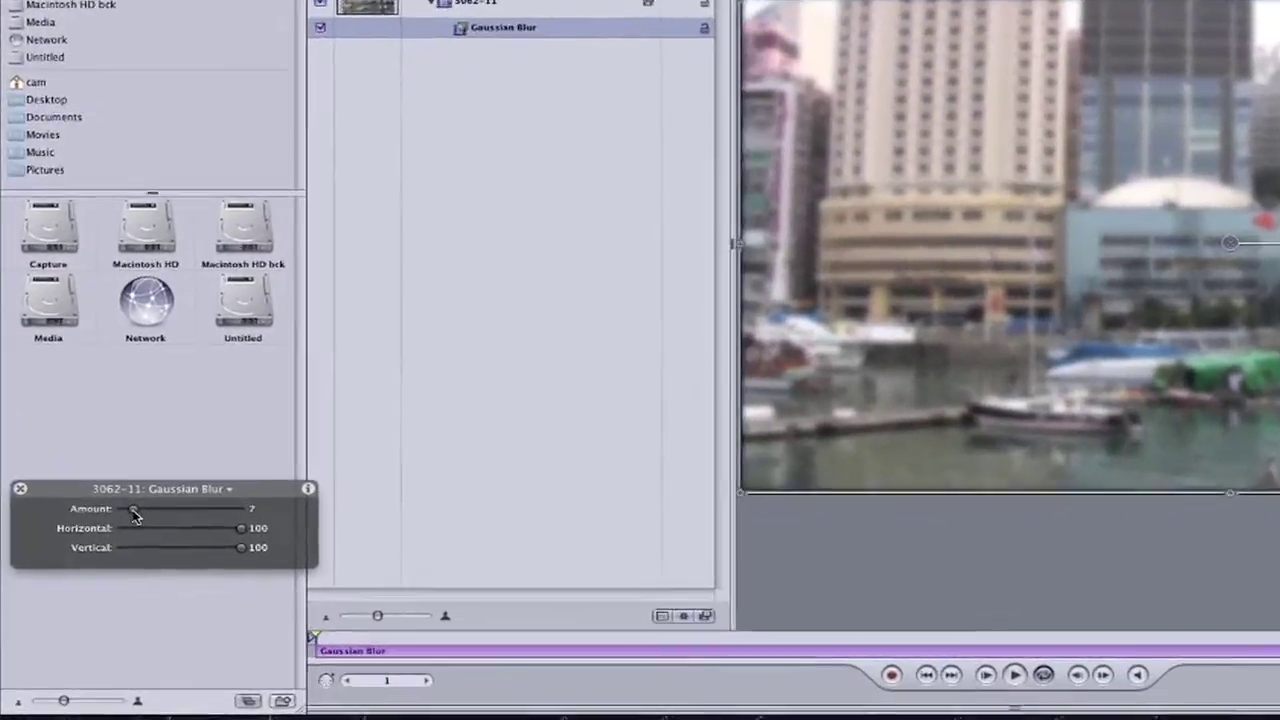
pyautogui.moveTo(96, 565); pyautogui.dragTo(99, 566)
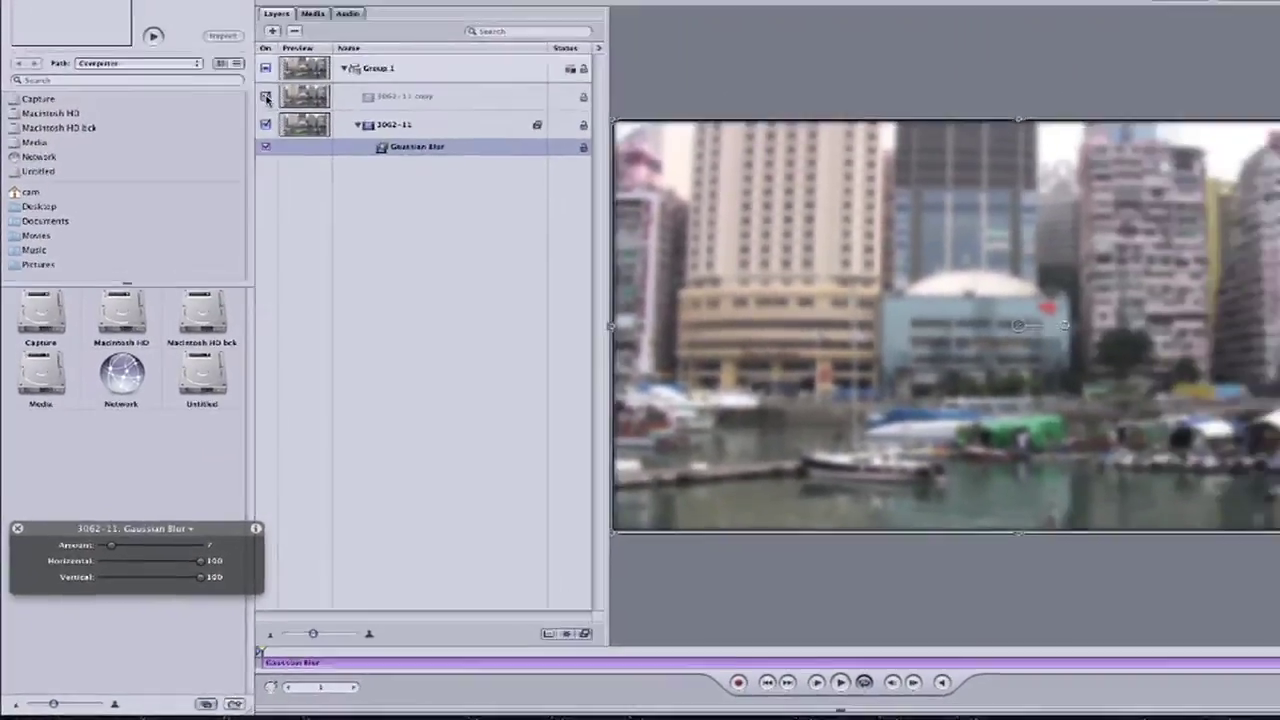
# Re-show and select the 3062-11 copy layer, and shrink the canvas view
pyautogui.click(266, 97)
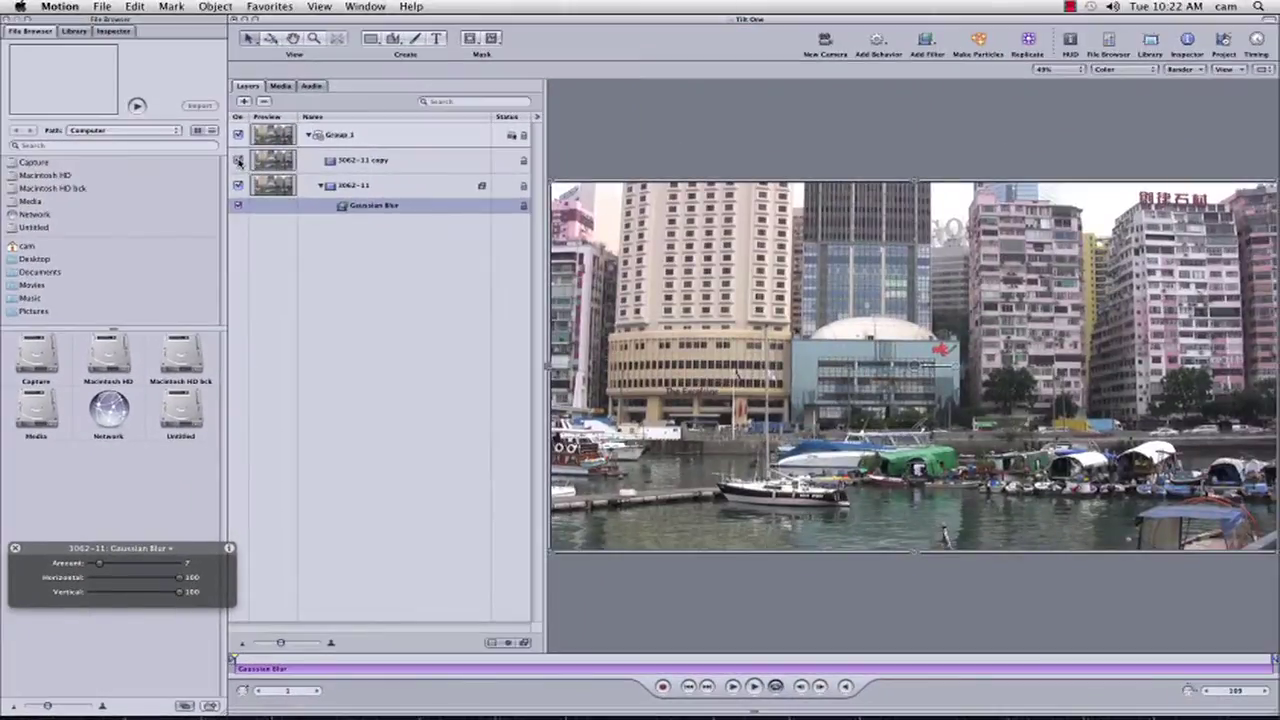
pyautogui.click(277, 166)
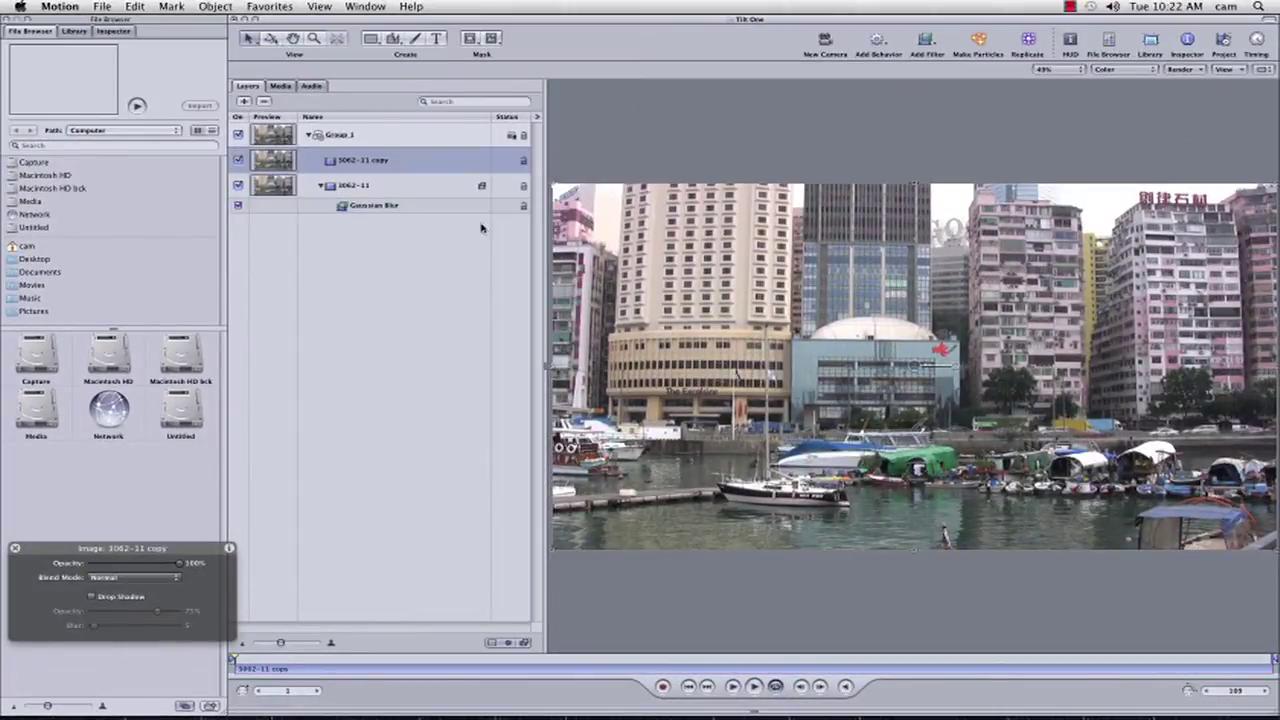
pyautogui.press('super+minus')
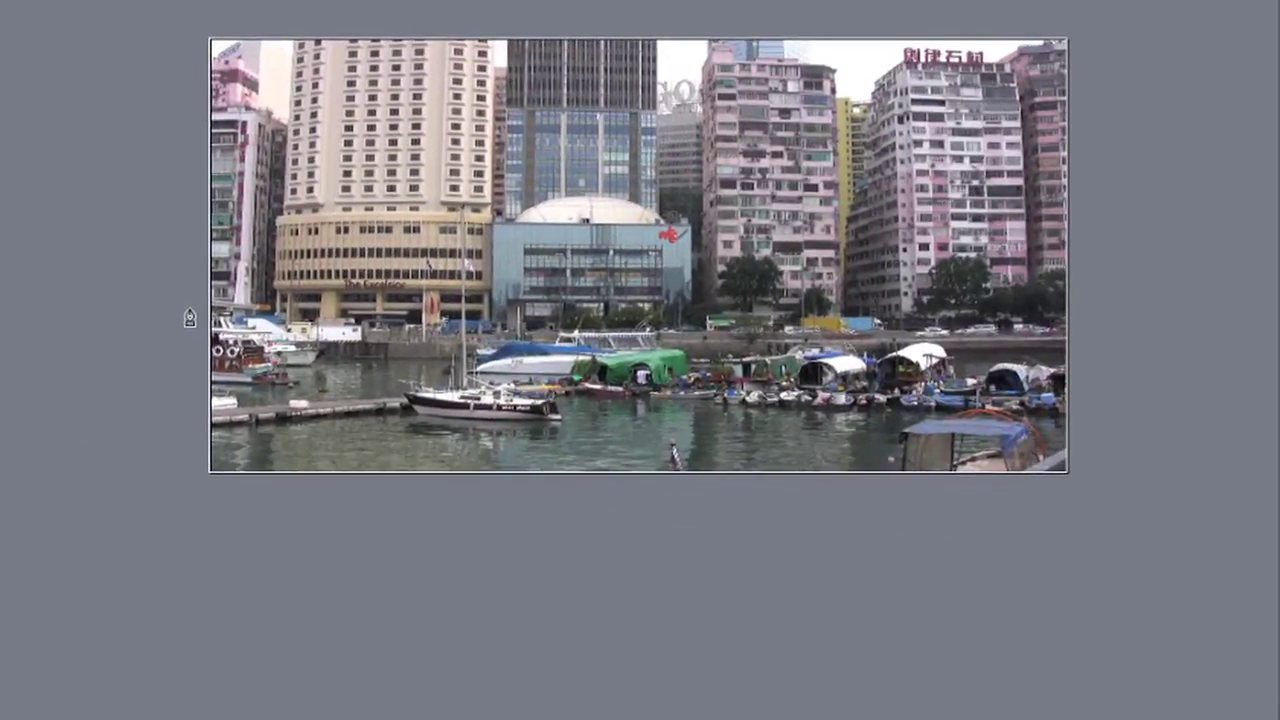
# Draw a closed Bezier mask around the waterfront band of boats on the copy
pyautogui.click(188, 307)
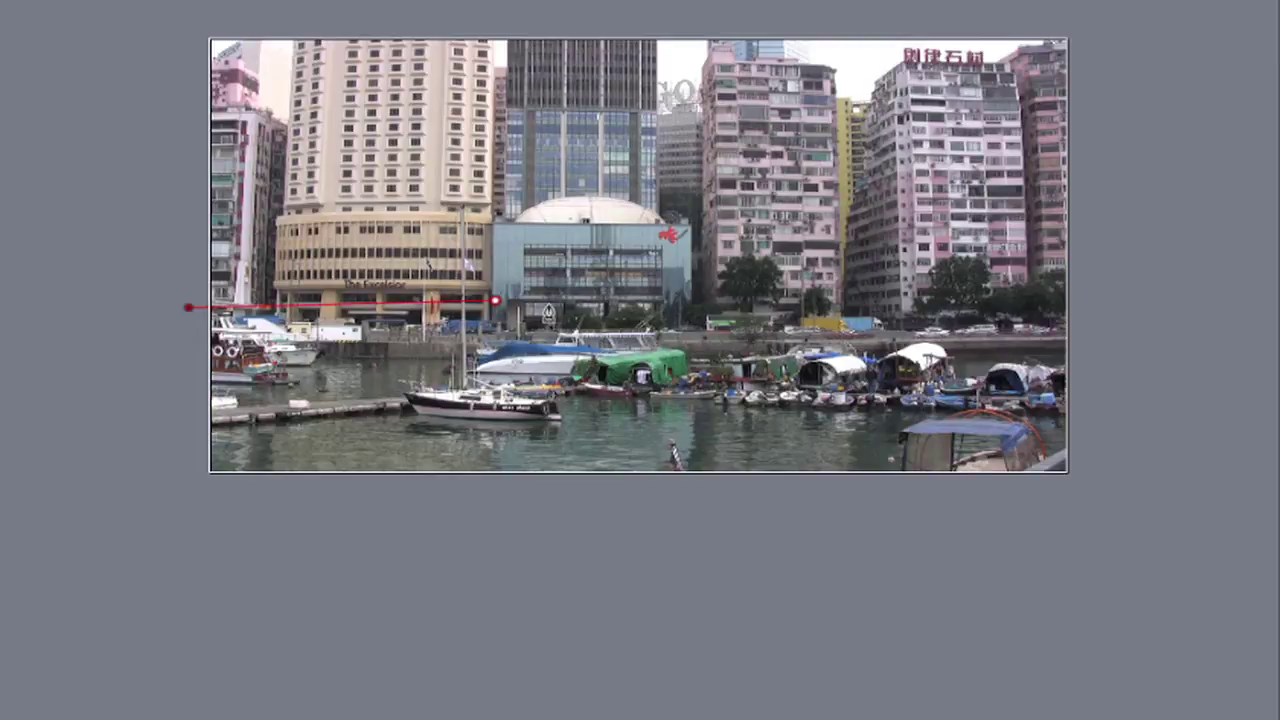
pyautogui.click(739, 301)
pyautogui.click(1090, 300)
pyautogui.click(1097, 424)
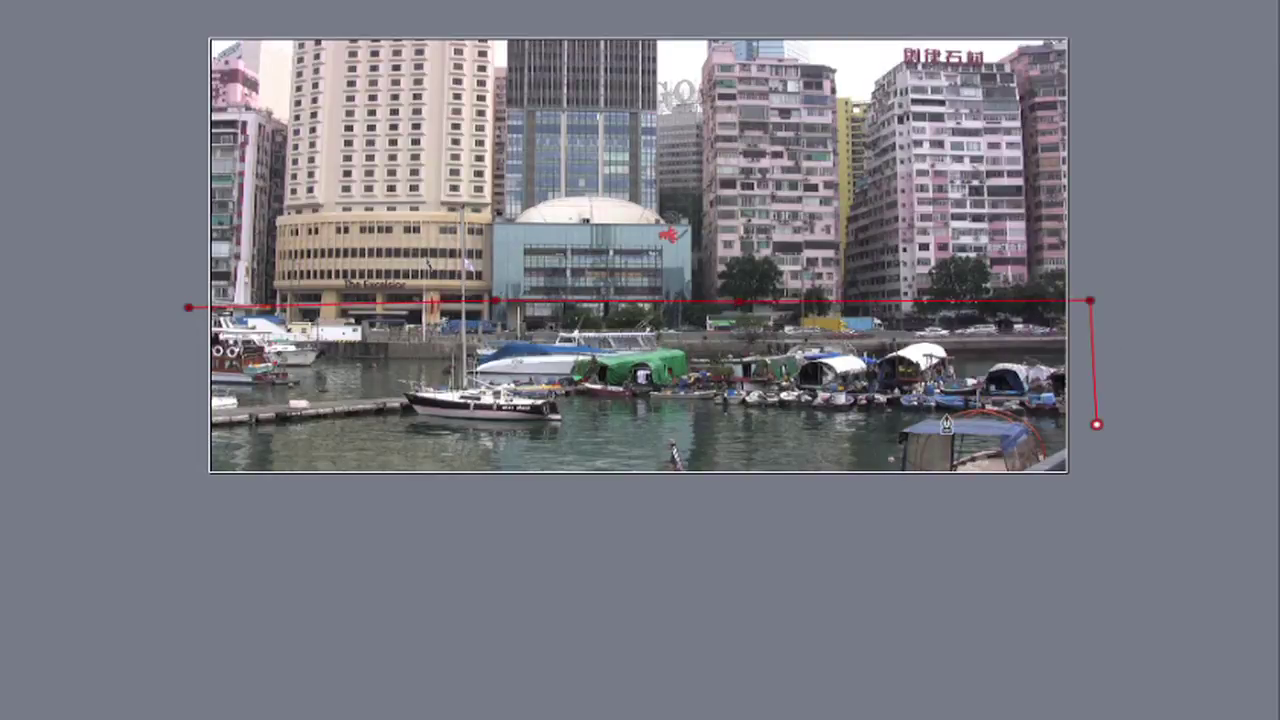
pyautogui.click(905, 416)
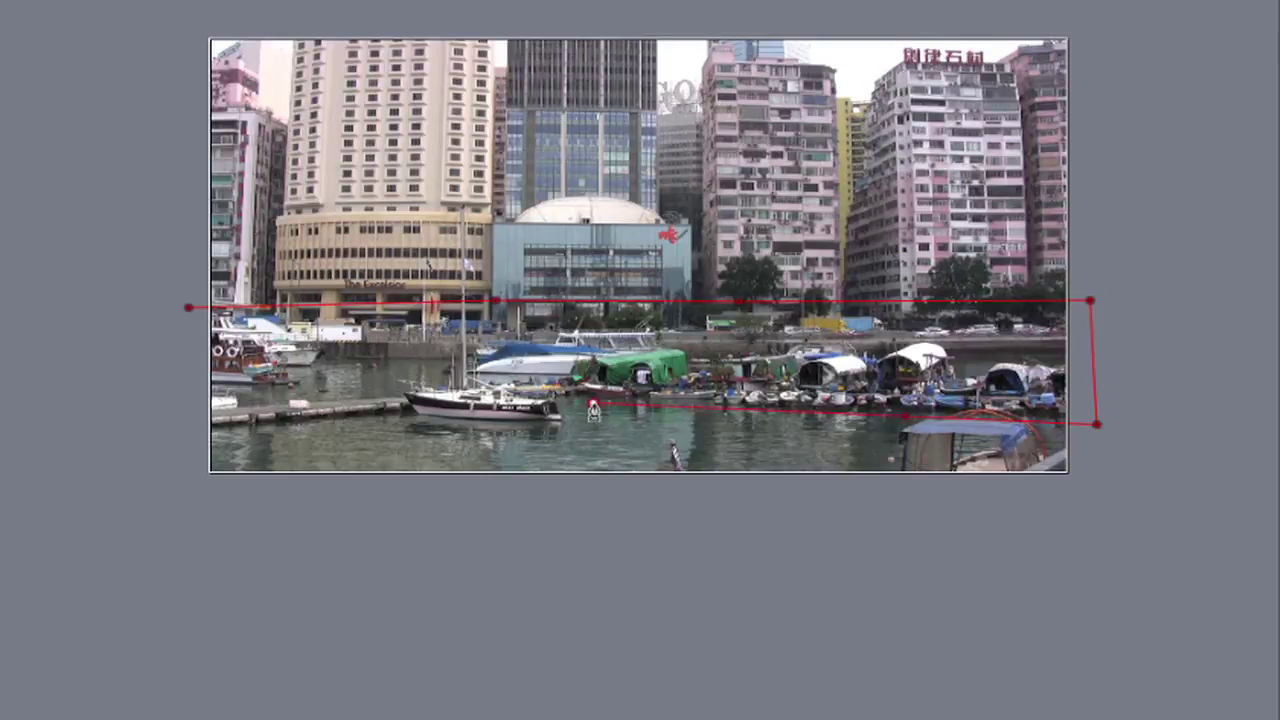
pyautogui.click(567, 401)
pyautogui.click(573, 422)
pyautogui.click(418, 422)
pyautogui.click(395, 409)
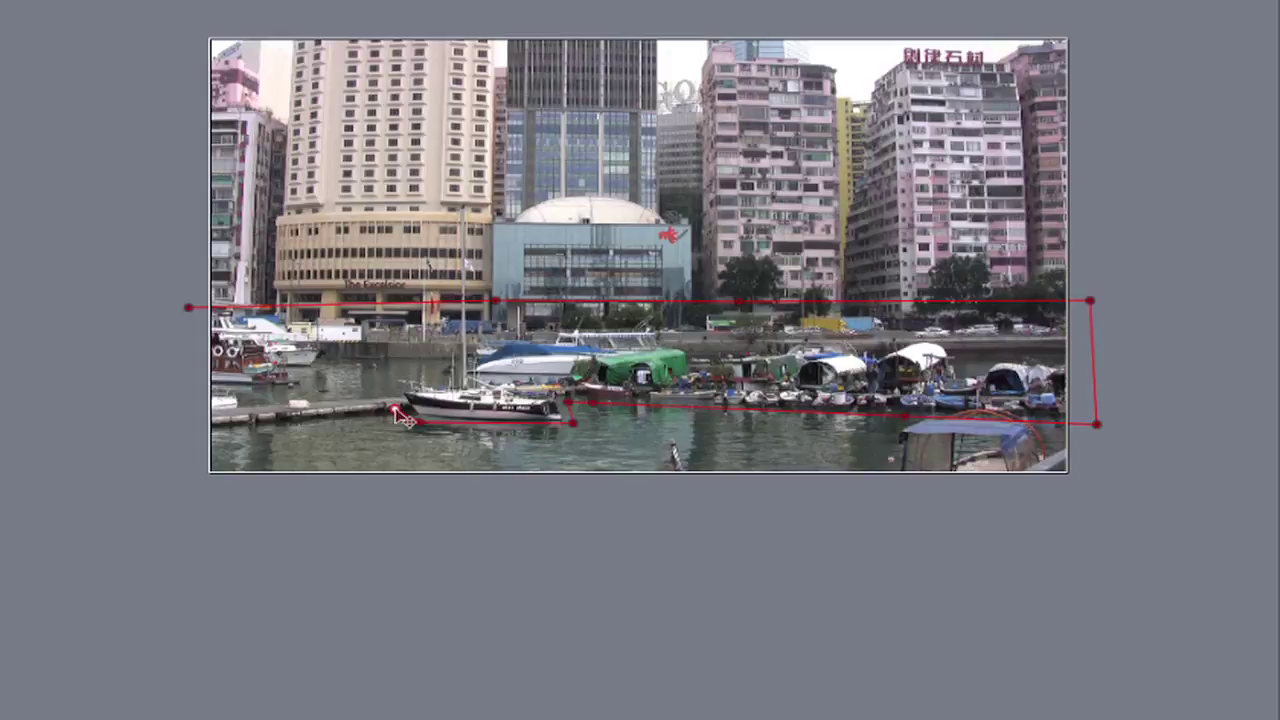
pyautogui.click(190, 435)
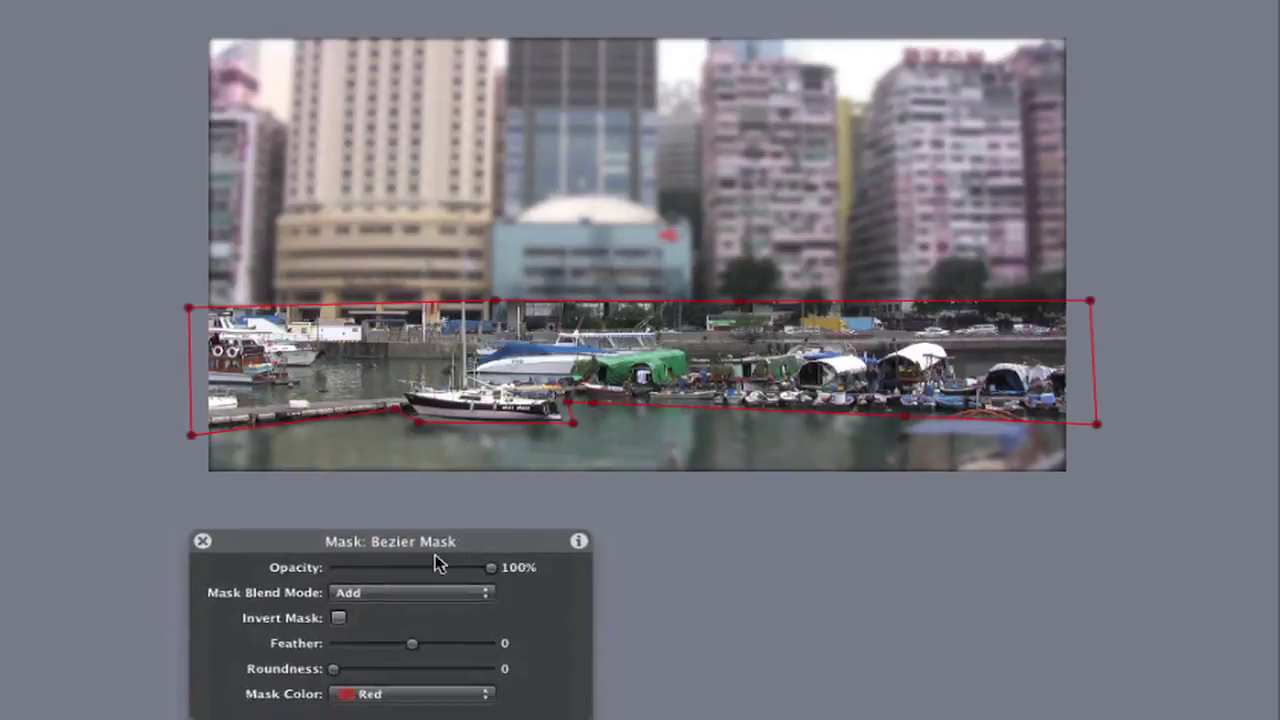
# Raise the Bezier mask's Feather from 0 to 80 in the HUD
pyautogui.moveTo(440, 545); pyautogui.dragTo(556, 546)
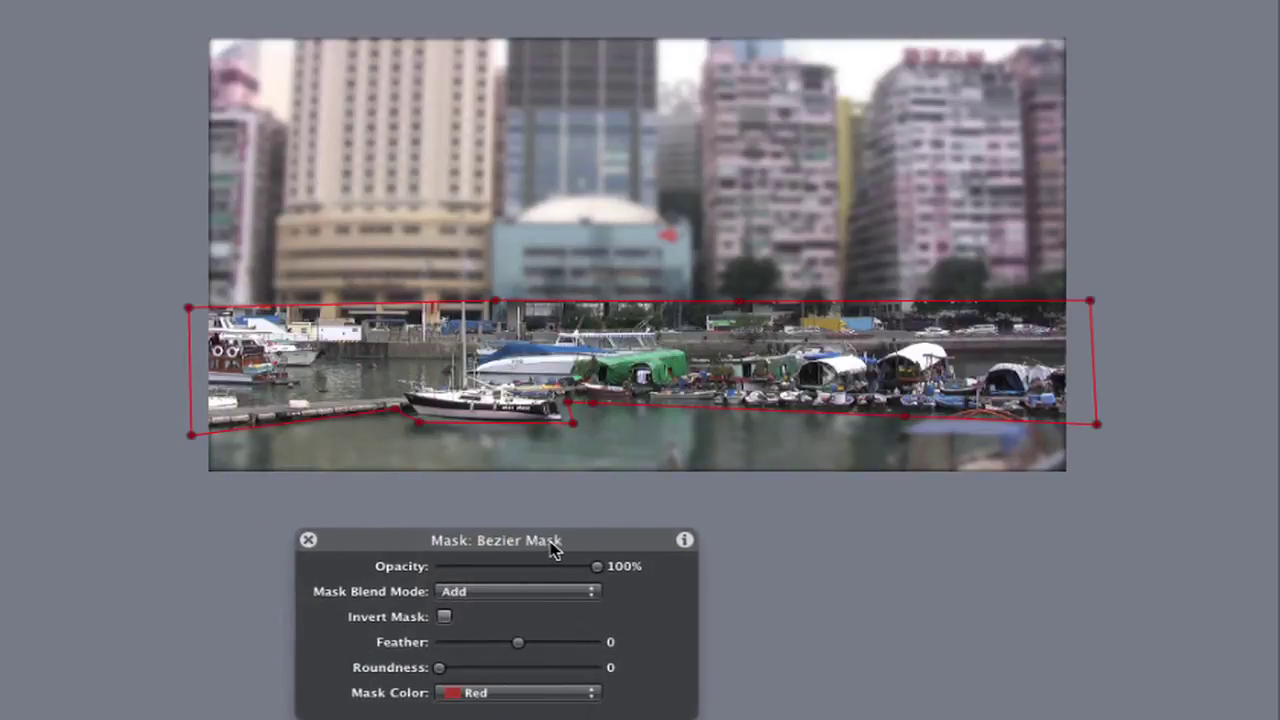
pyautogui.click(4, 246)
pyautogui.moveTo(521, 643); pyautogui.dragTo(567, 644)
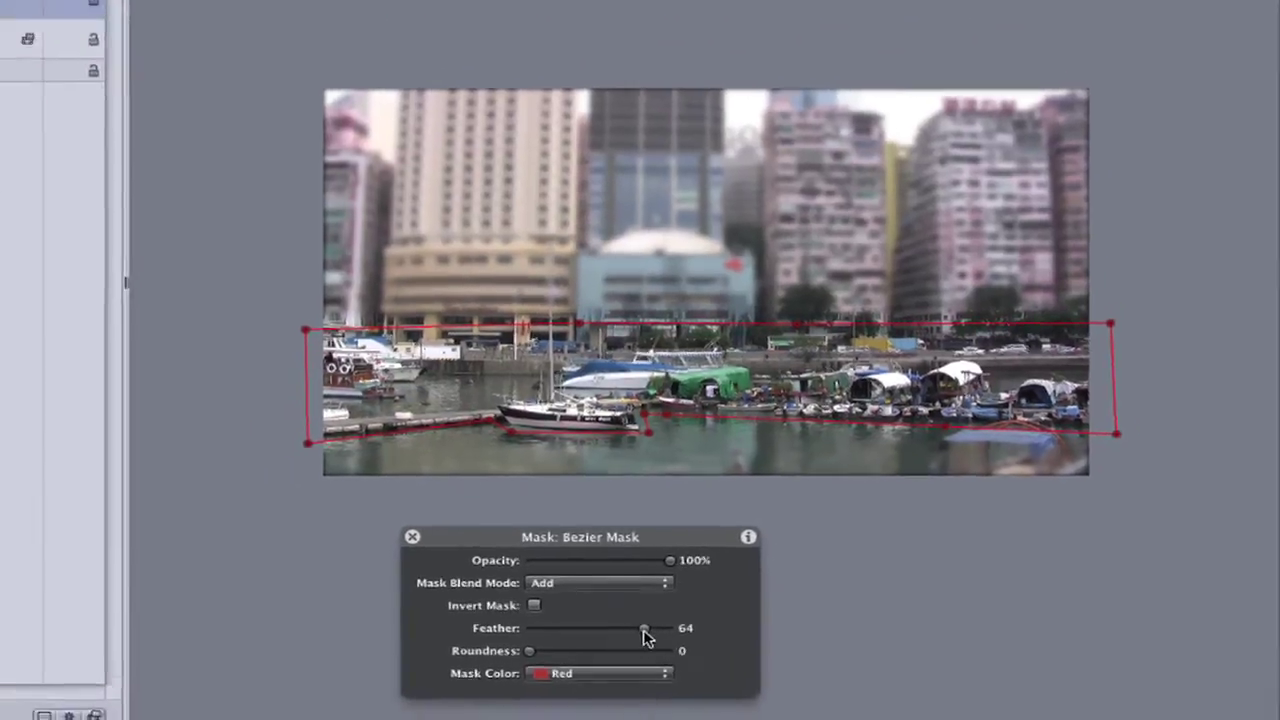
pyautogui.moveTo(569, 643); pyautogui.dragTo(577, 645)
pyautogui.moveTo(765, 616); pyautogui.dragTo(769, 616)
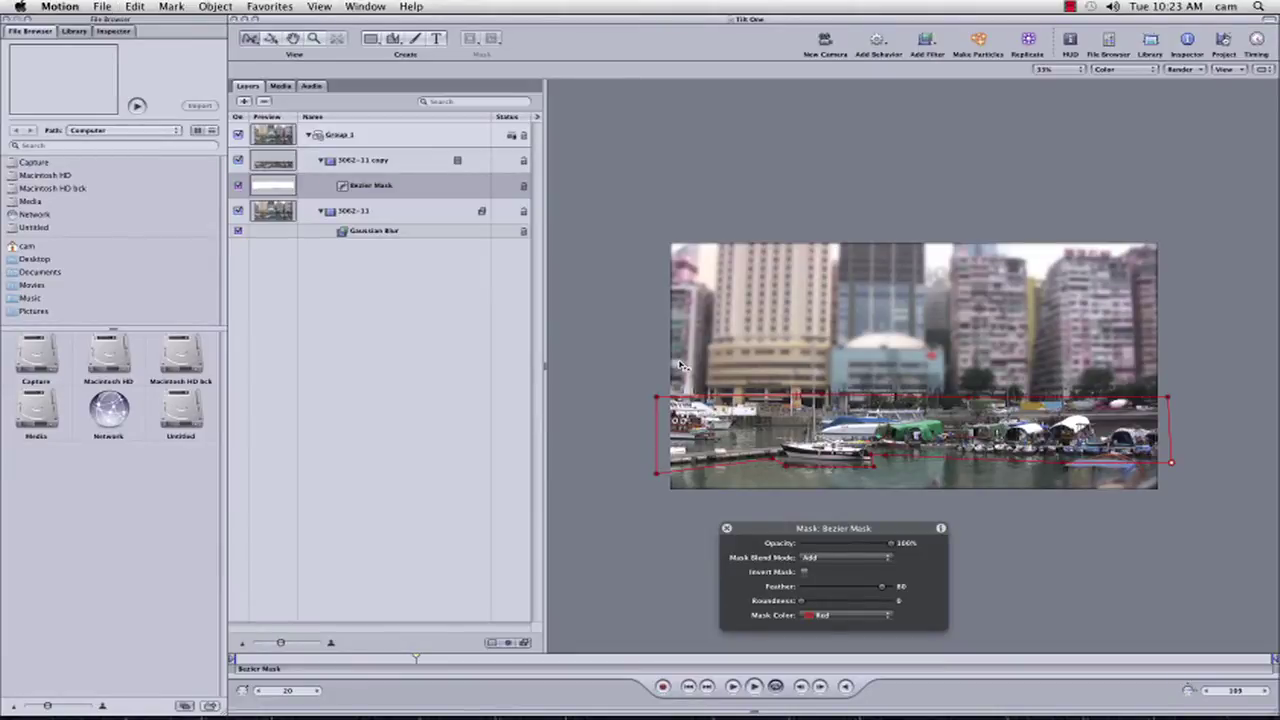
# Back in Final Cut Pro, add a Color Corrector 3-way filter to the Tilt One clip
pyautogui.press('super+Tab')
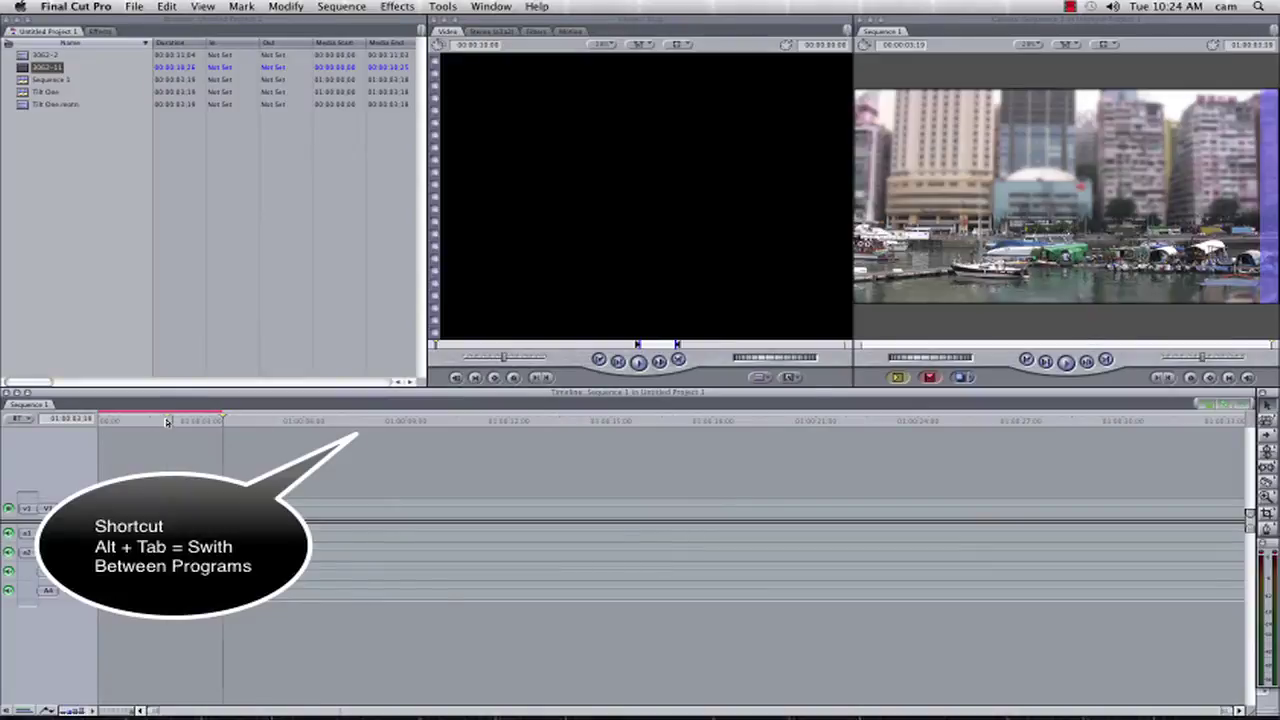
pyautogui.click(168, 421)
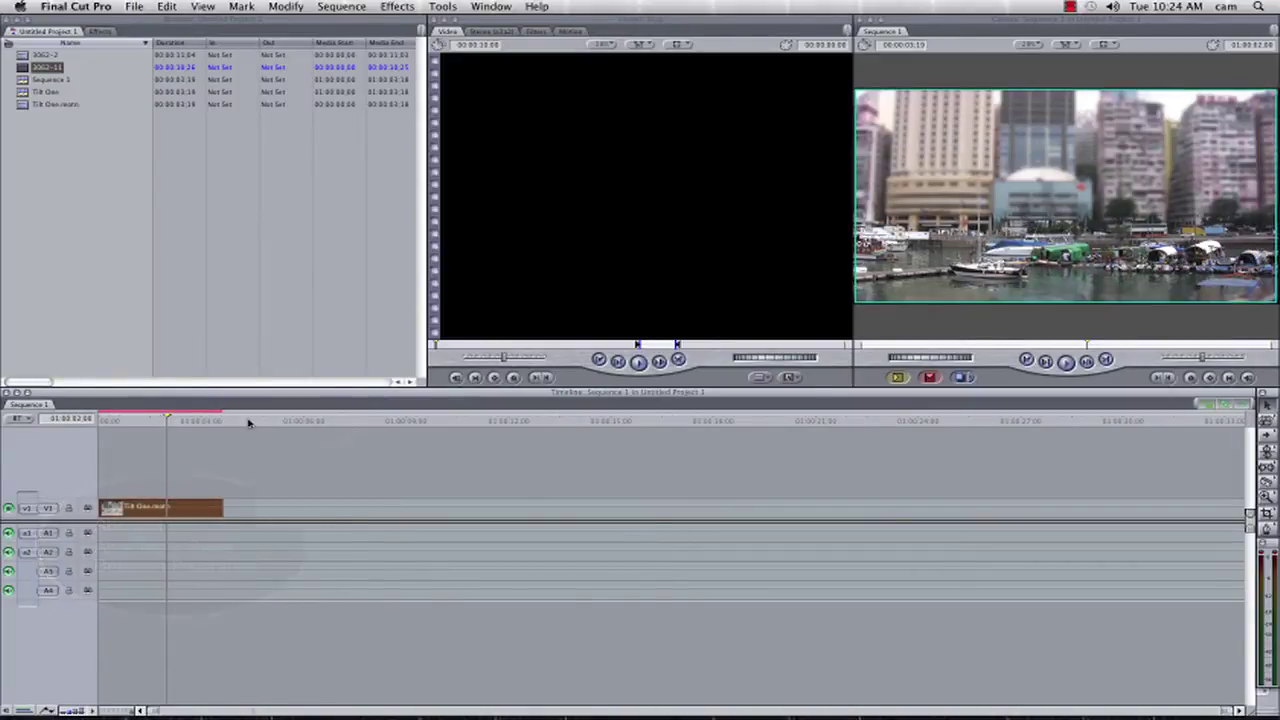
pyautogui.doubleClick(198, 509)
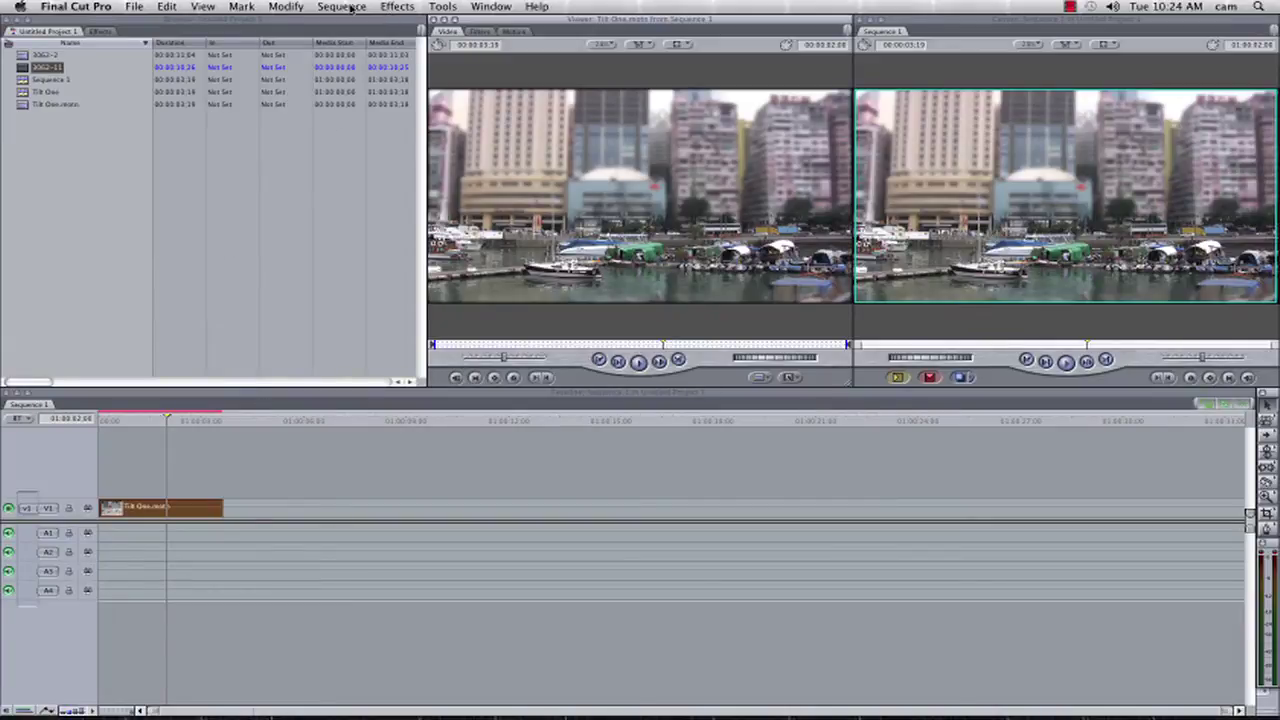
pyautogui.click(395, 6)
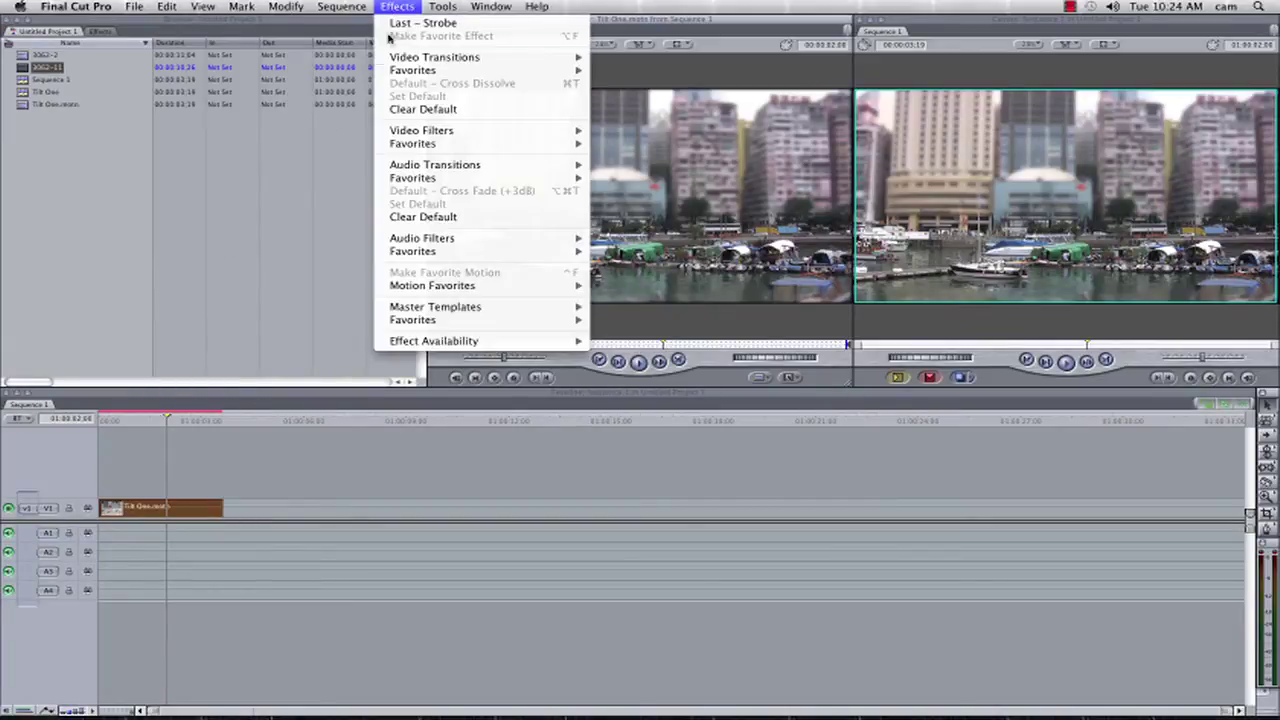
pyautogui.moveTo(472, 131)
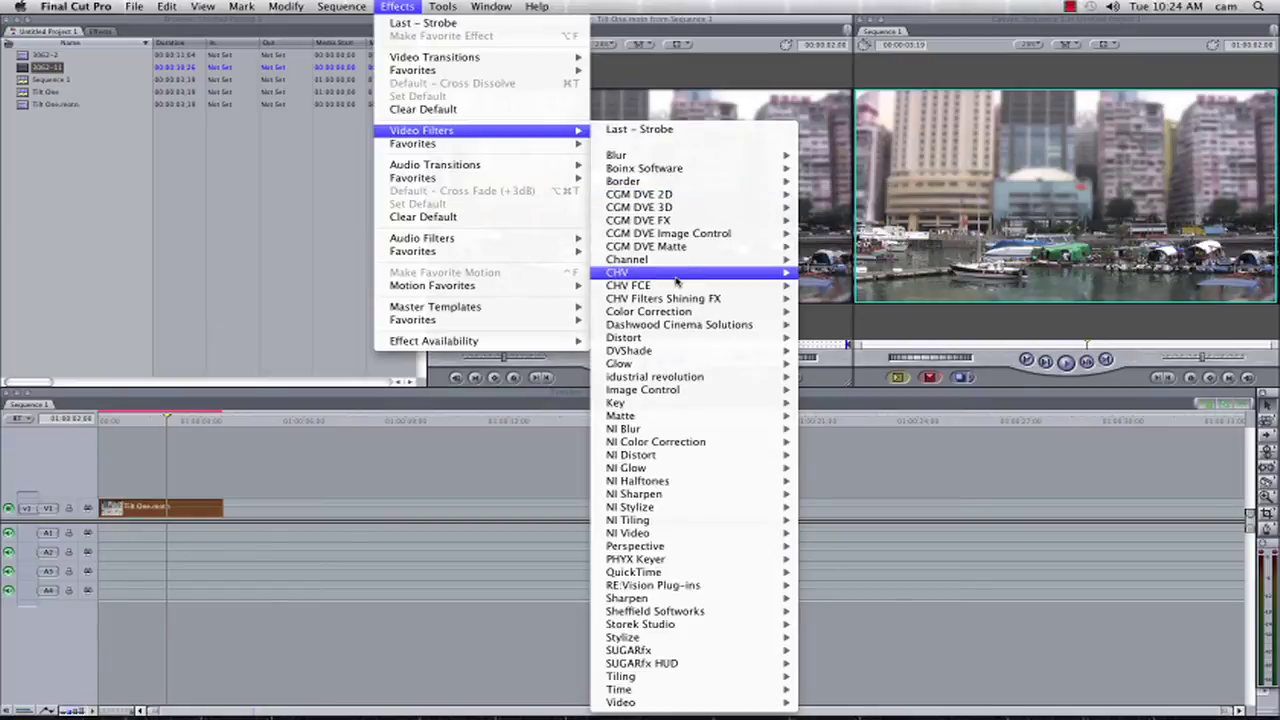
pyautogui.moveTo(725, 316)
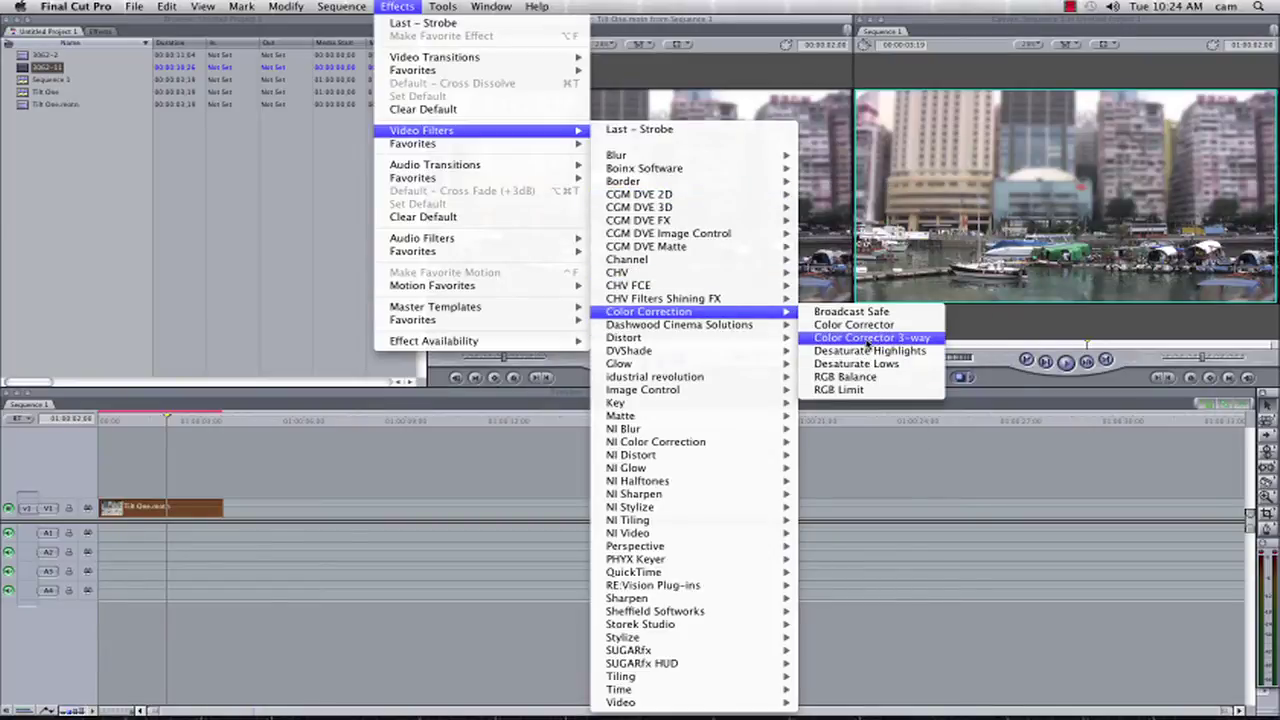
pyautogui.click(868, 339)
pyautogui.click(570, 31)
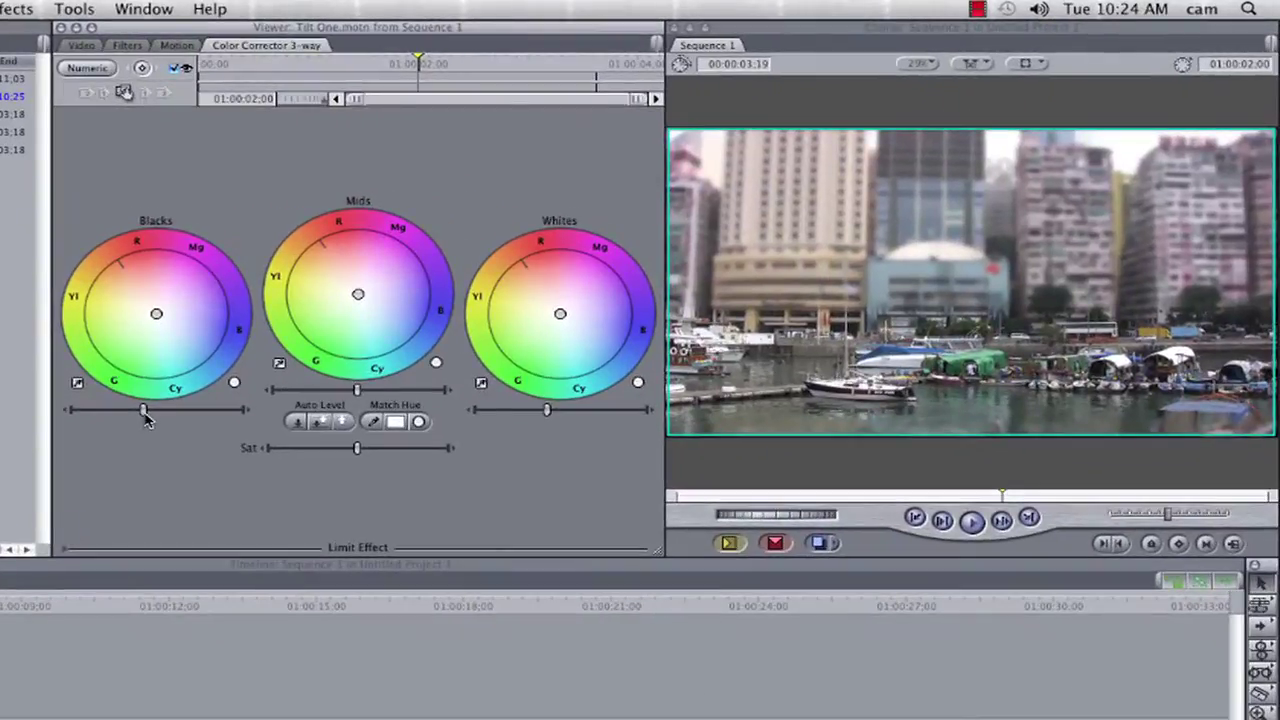
# Darken blacks slightly, brighten mids, lower whites a touch, and boost saturation
pyautogui.moveTo(143, 418); pyautogui.dragTo(139, 420)
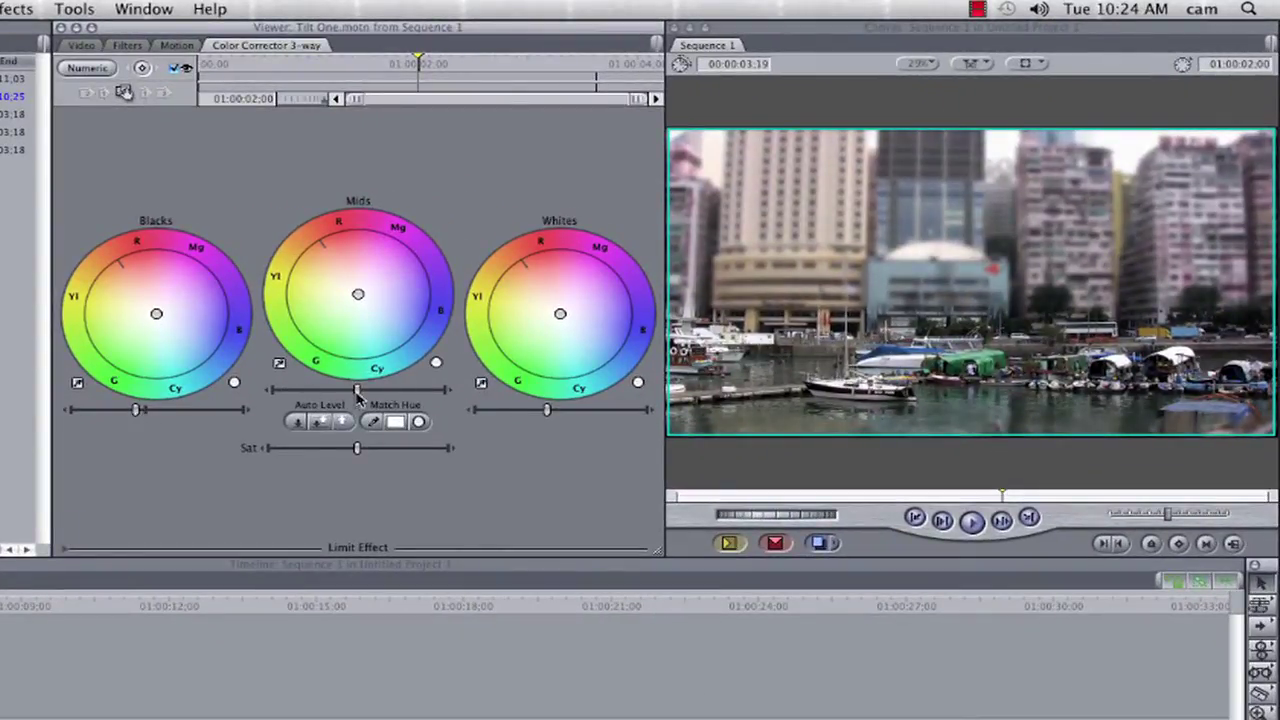
pyautogui.moveTo(358, 396); pyautogui.dragTo(372, 396)
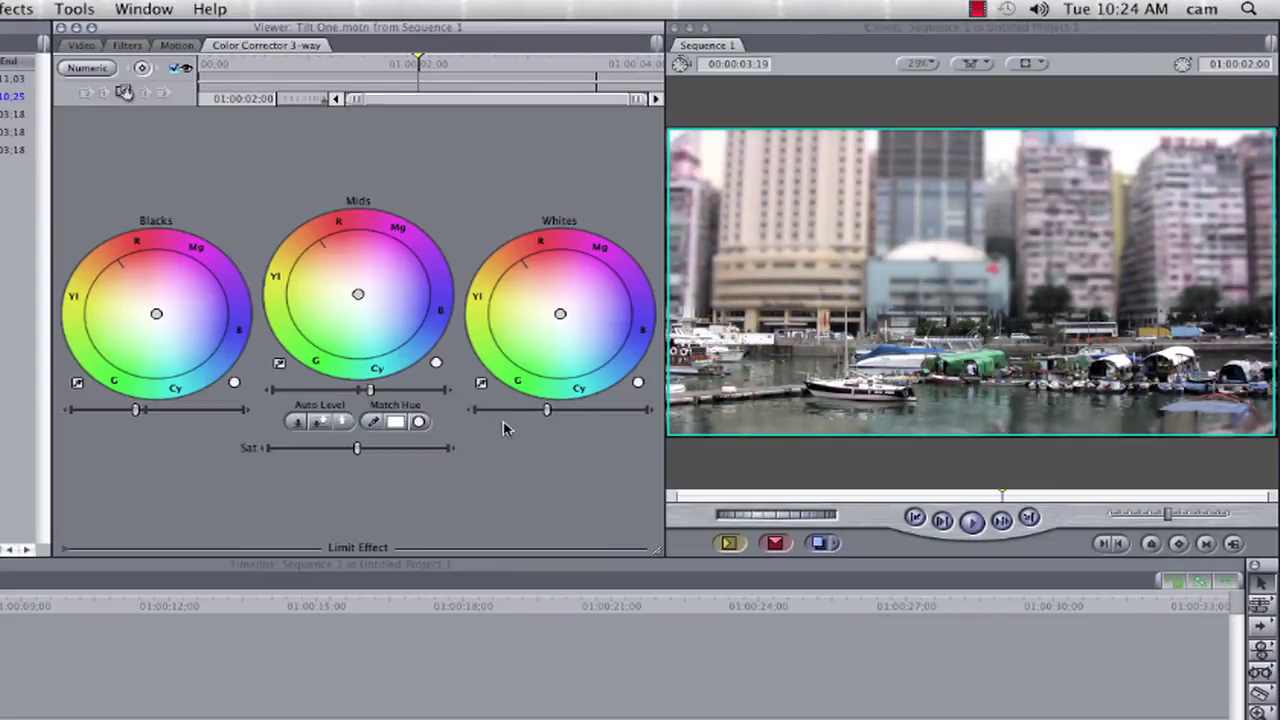
pyautogui.moveTo(545, 413); pyautogui.dragTo(536, 416)
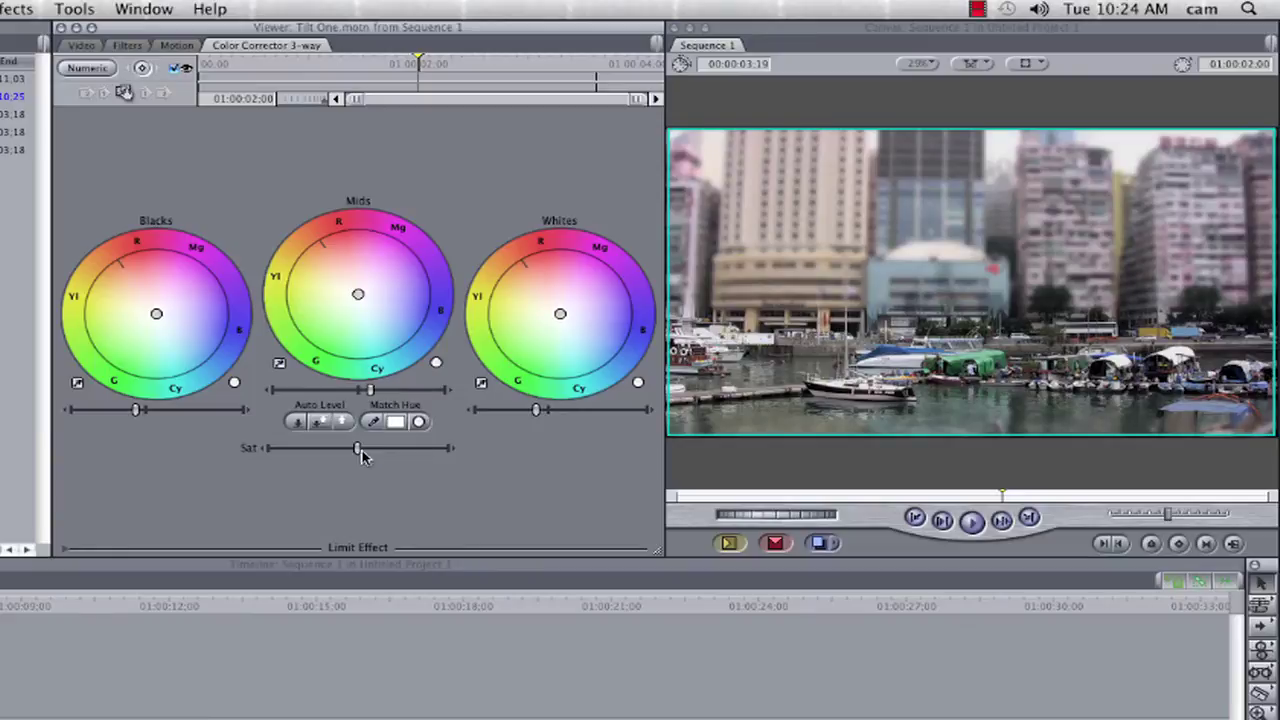
pyautogui.moveTo(357, 449); pyautogui.dragTo(430, 449)
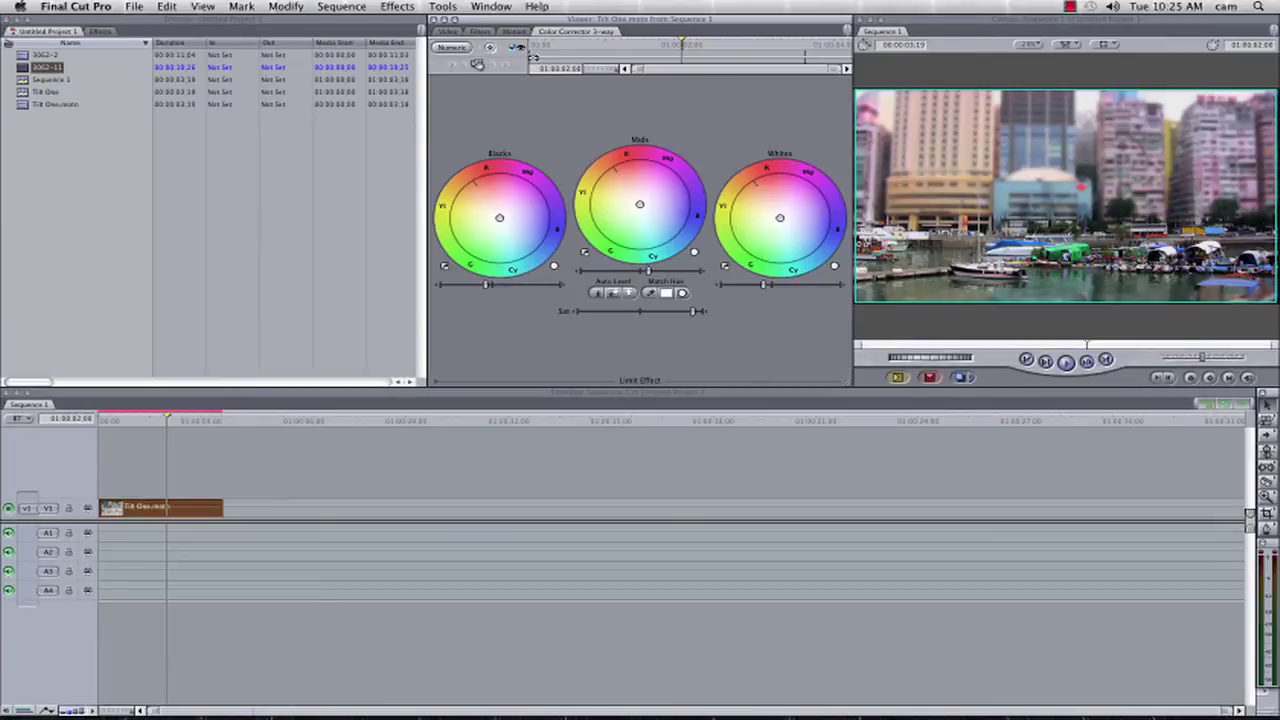
# Apply the Stylize > Vignette filter to the Tilt One clip with Size 0.68 and Darken 0.57
pyautogui.click(537, 7)
pyautogui.write('v')
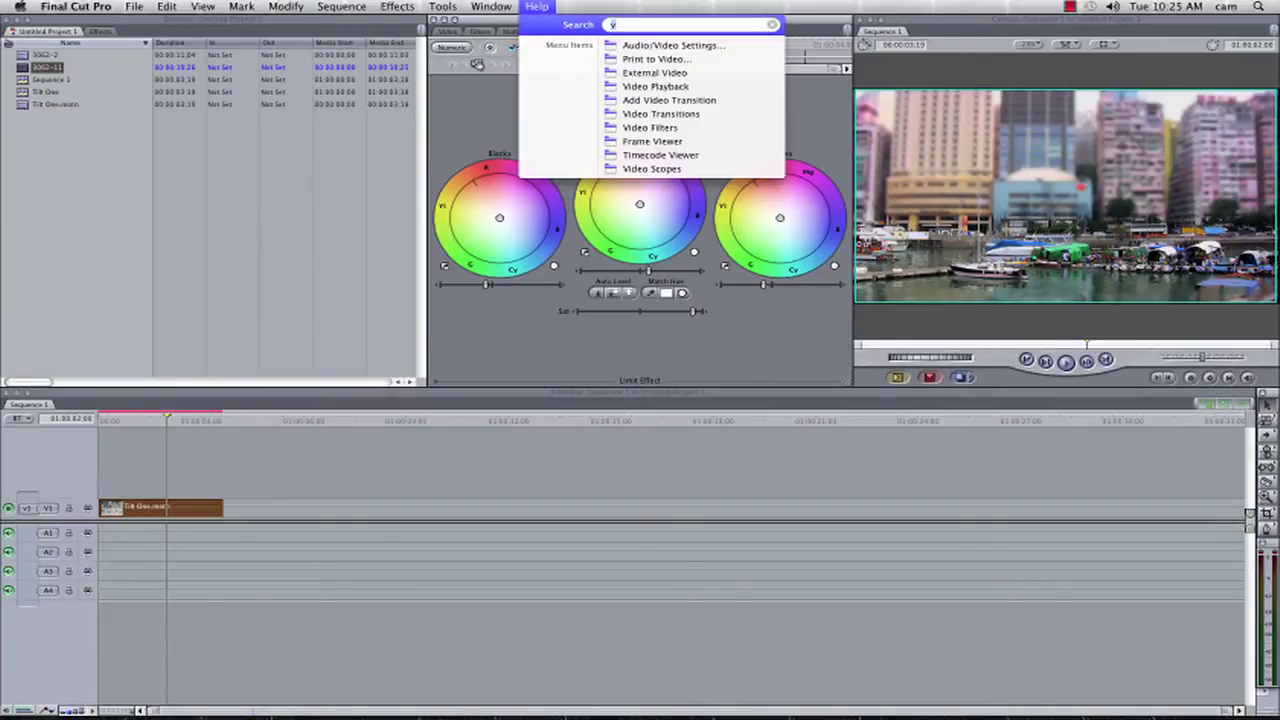
pyautogui.write('ig')
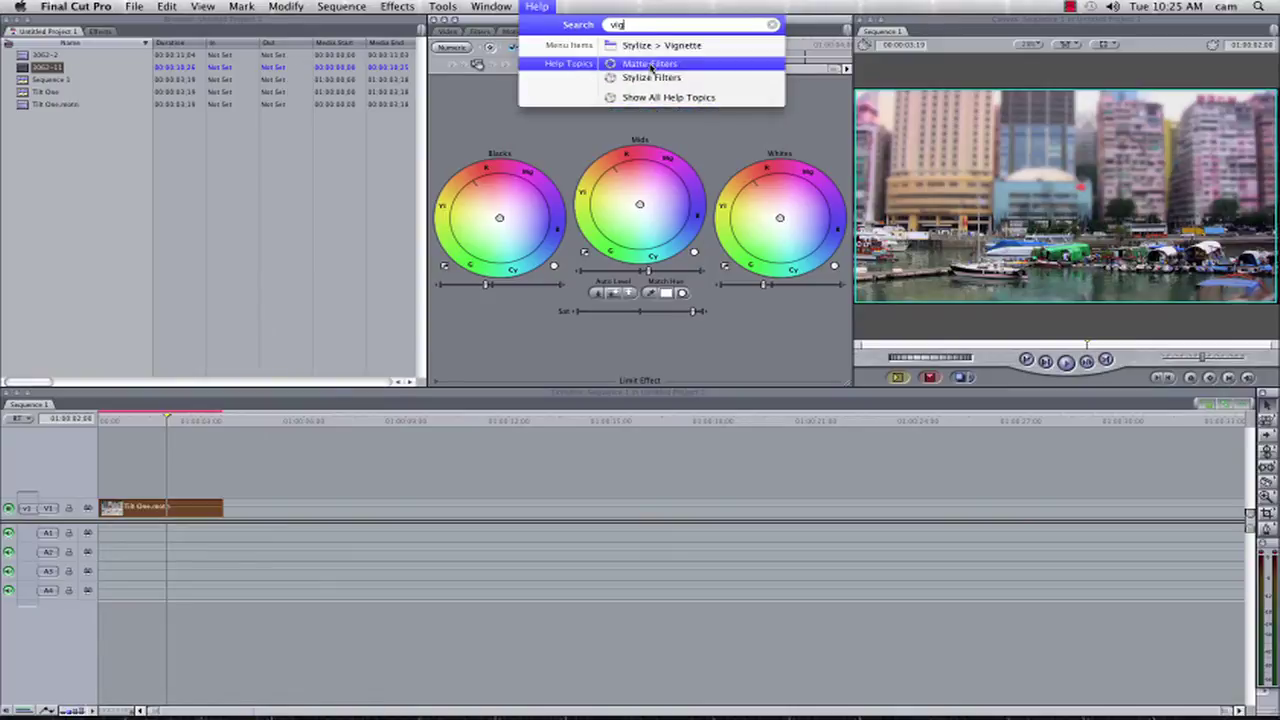
pyautogui.moveTo(648, 50)
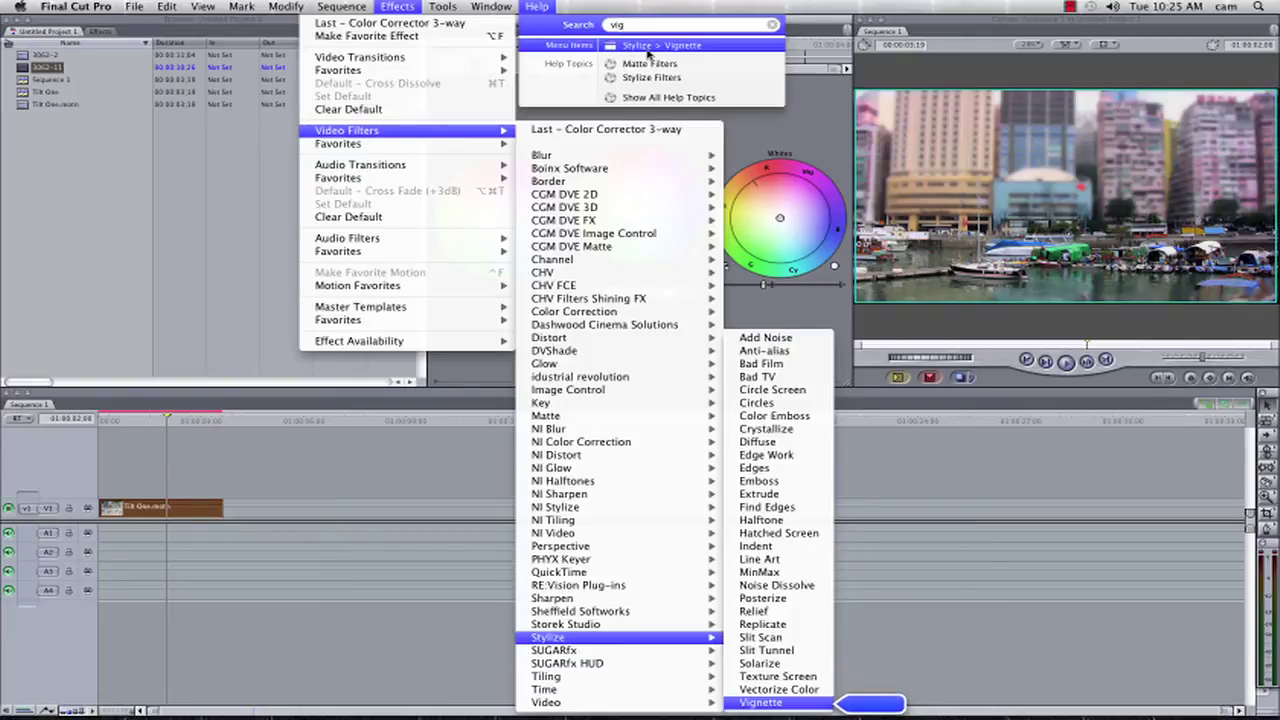
pyautogui.click(648, 46)
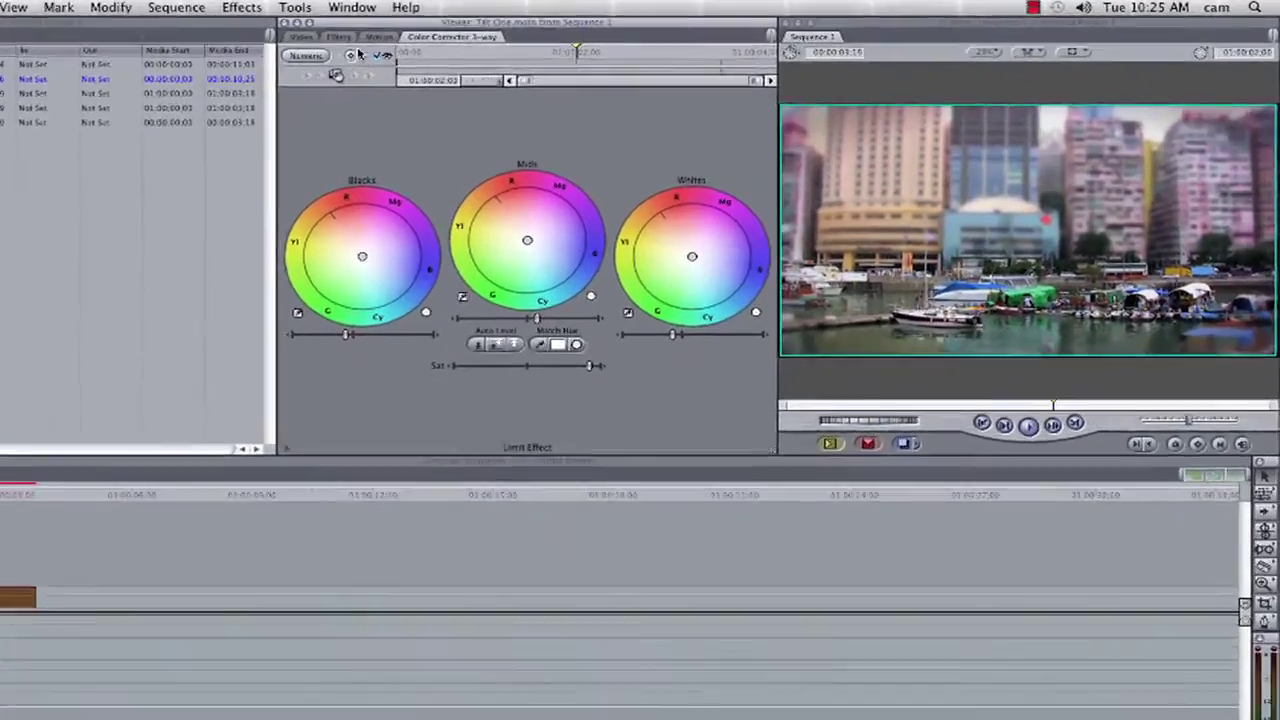
pyautogui.click(480, 31)
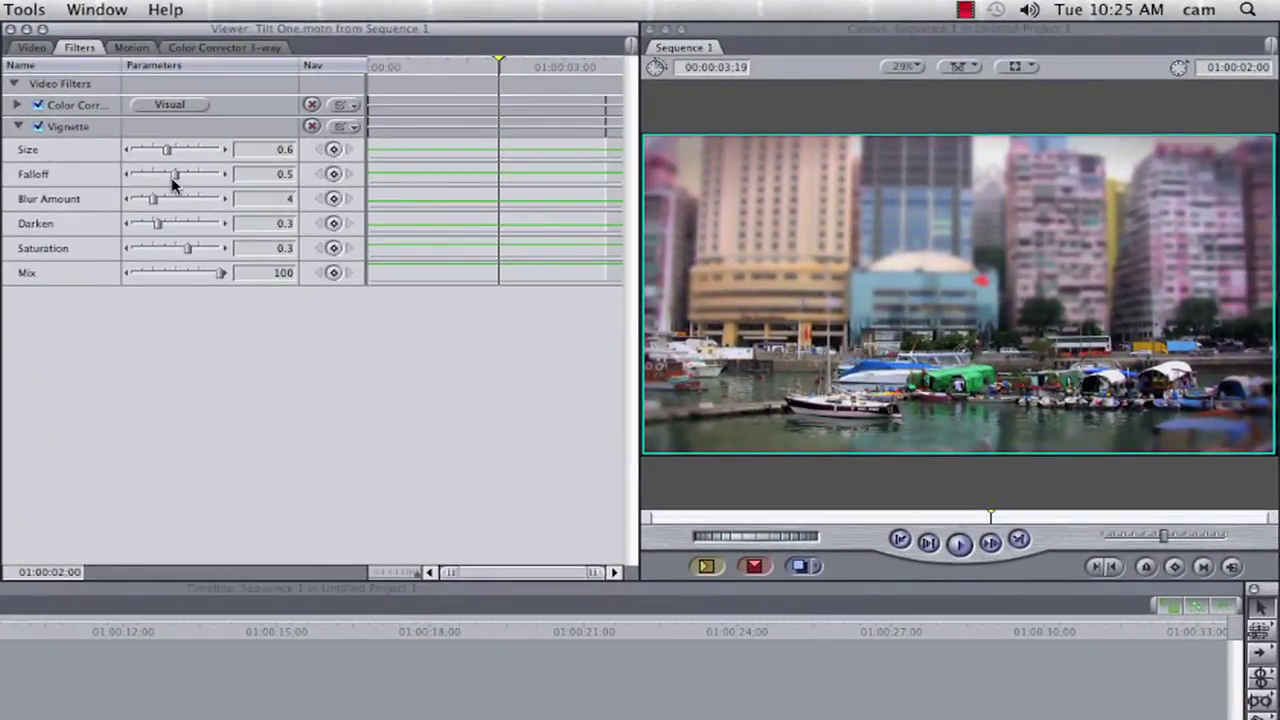
pyautogui.moveTo(168, 152); pyautogui.dragTo(184, 174)
pyautogui.moveTo(166, 224); pyautogui.dragTo(234, 258)
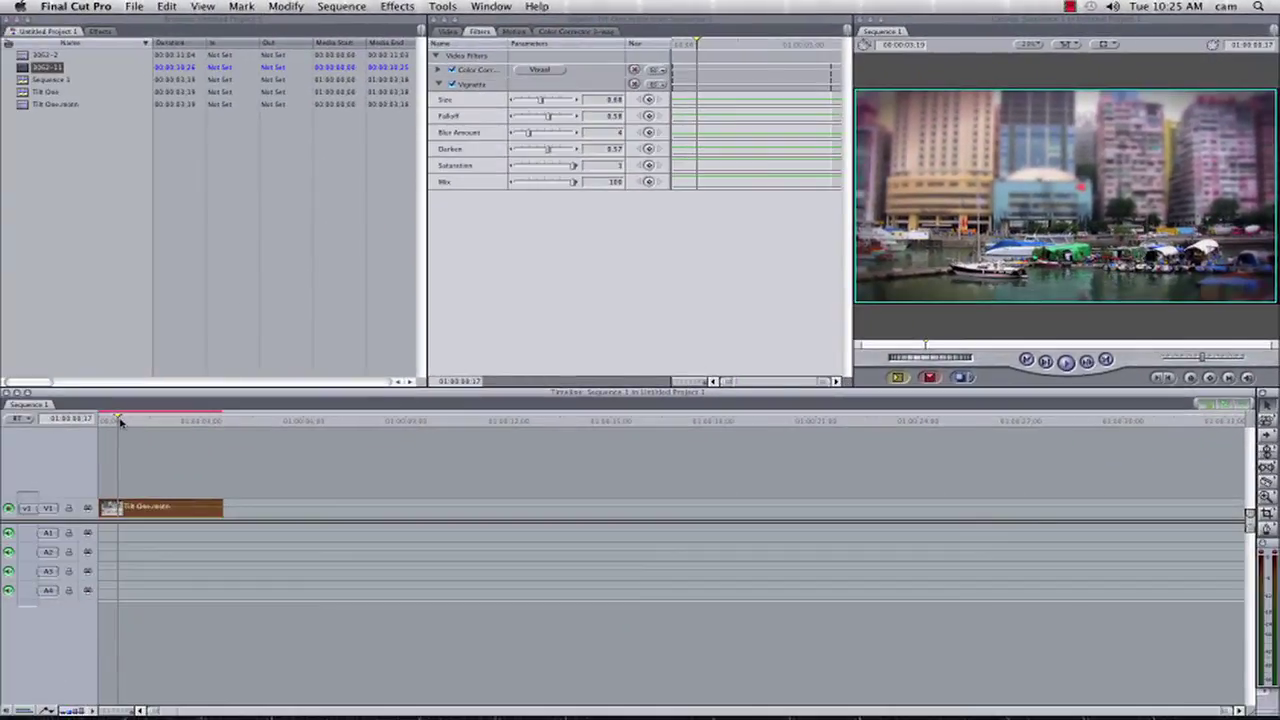
# Render Sequence 1 and bring the playhead back to its first frame
pyautogui.press('super+r')
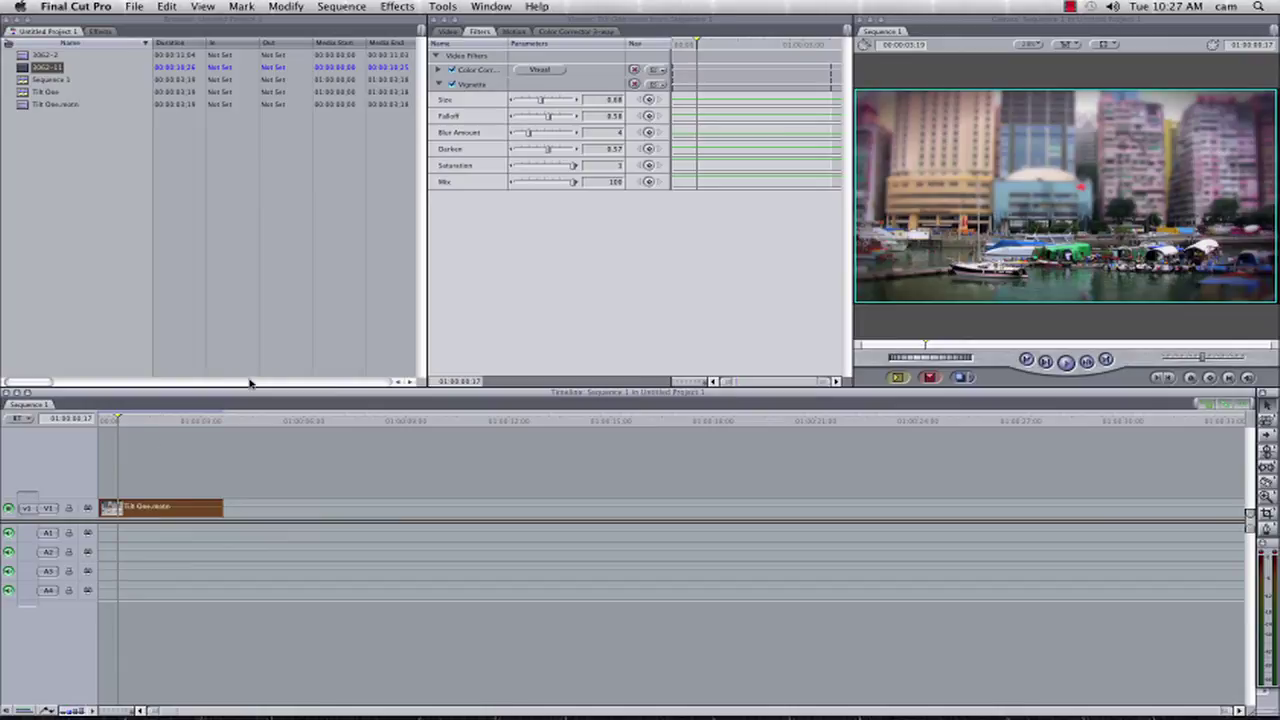
pyautogui.moveTo(118, 409); pyautogui.dragTo(90, 422)
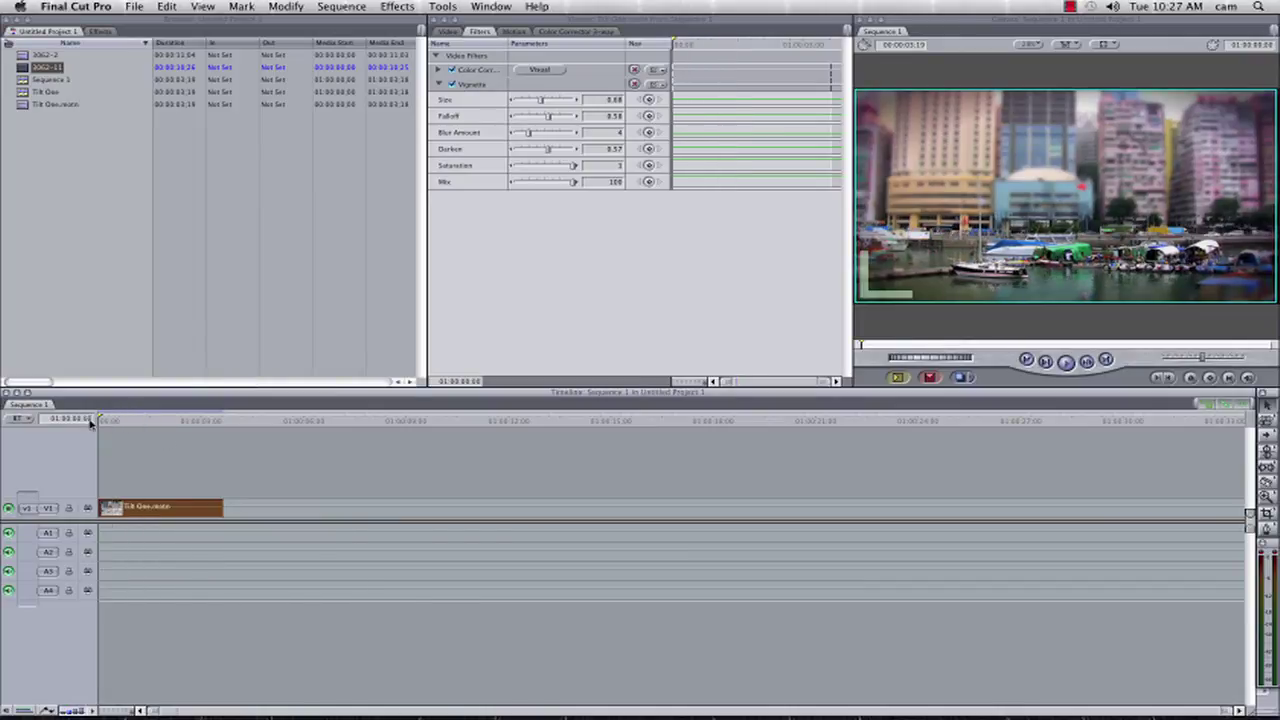